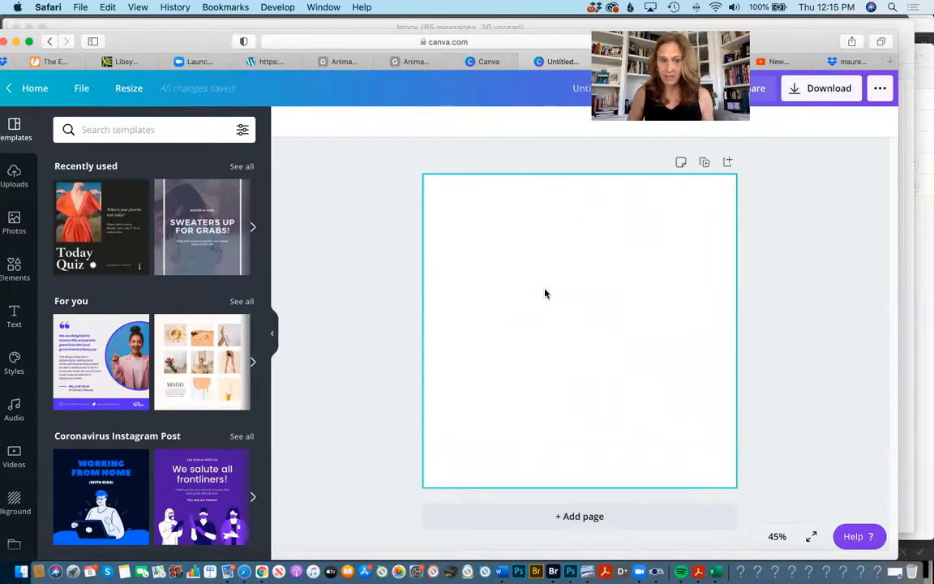
Step: Add a body text box in the upper part of the blank page reading "Thank"
{"action": "left_click", "coordinate": [14, 317]}
{"action": "left_click_drag", "start_coordinate": [105, 267], "coordinate": [498, 227]}
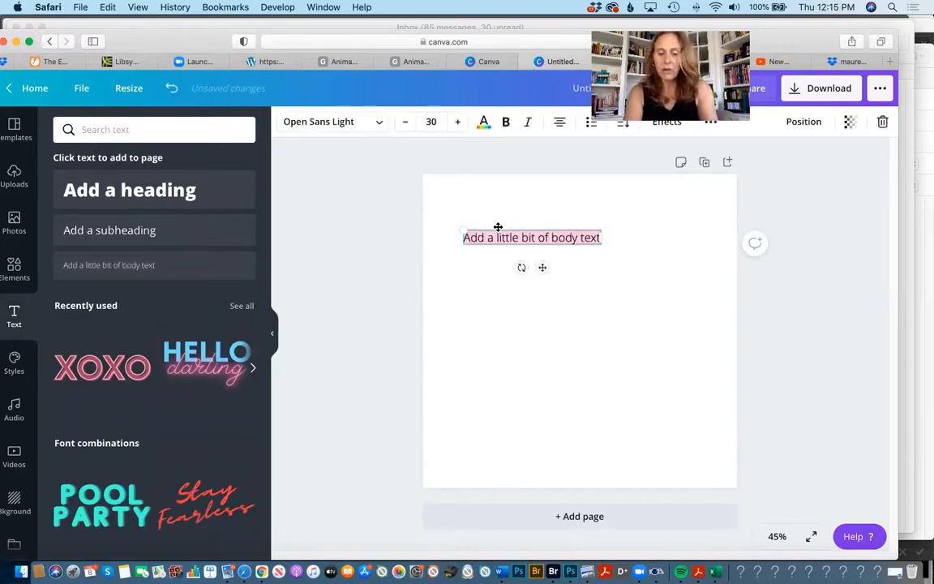
{"action": "type", "text": "Thank you"}
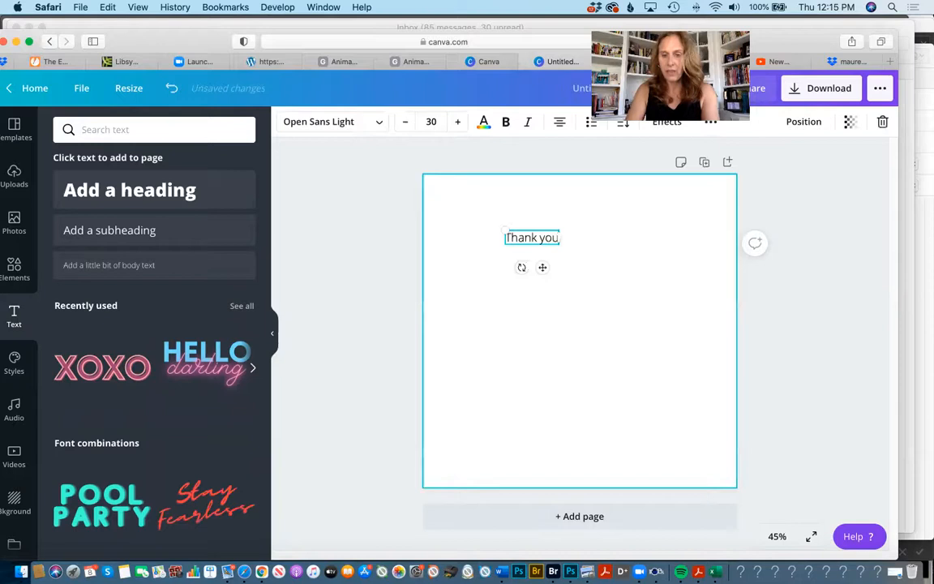
{"action": "key", "text": "BackSpace"}
{"action": "key", "text": "BackSpace"}
{"action": "key", "text": "BackSpace"}
{"action": "key", "text": "BackSpace"}
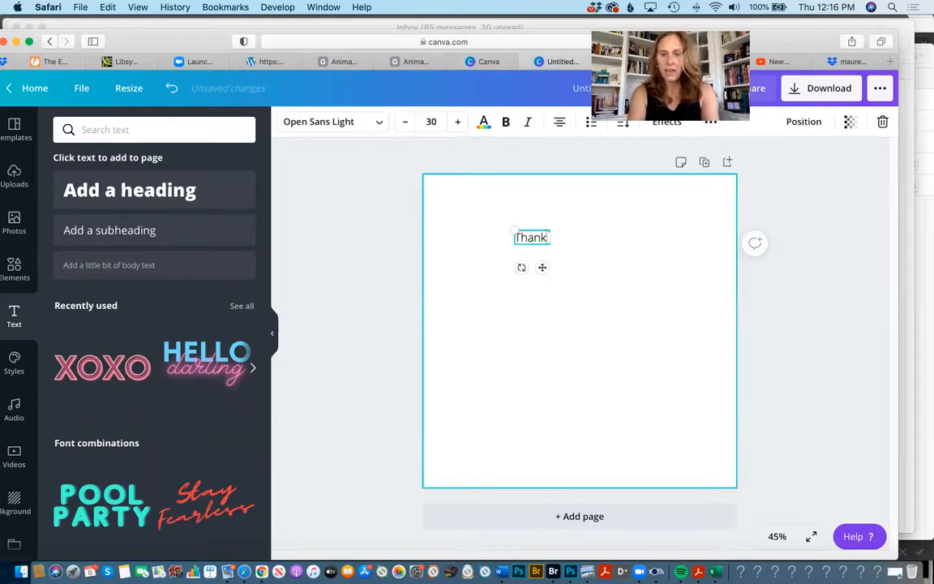
{"action": "key", "text": "Return"}
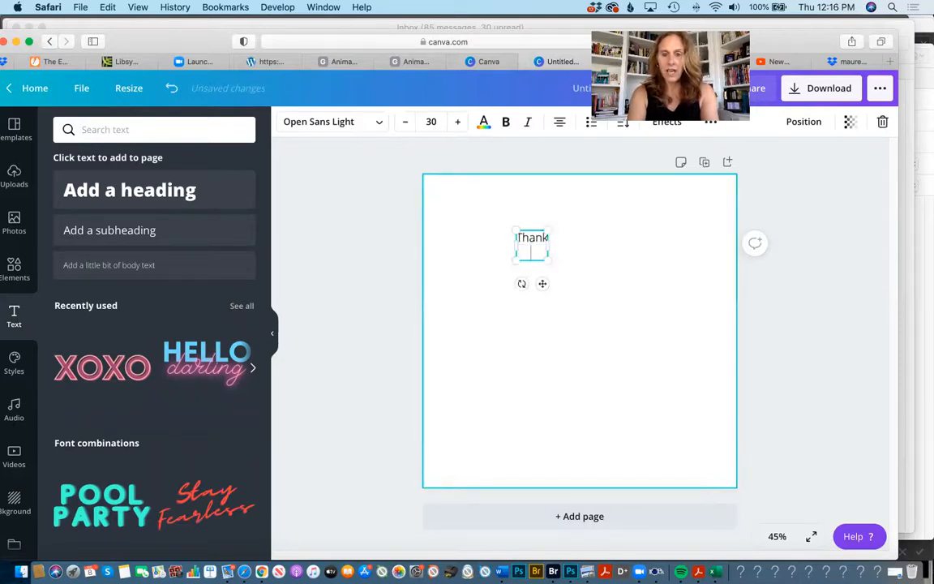
{"action": "key", "text": "BackSpace"}
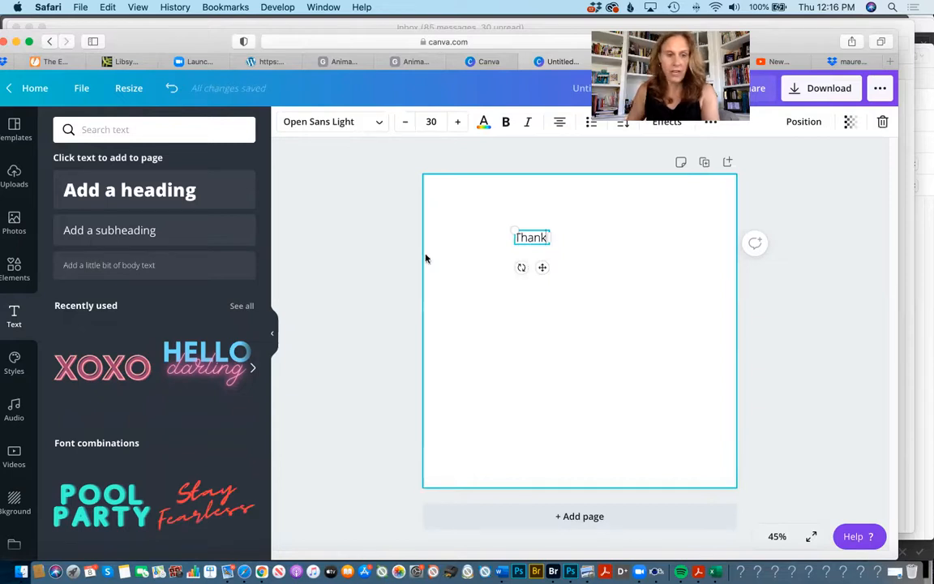
Step: Add a second body text box below and slightly right of "Thank" reading "You!!!"
{"action": "left_click_drag", "start_coordinate": [164, 267], "coordinate": [598, 284]}
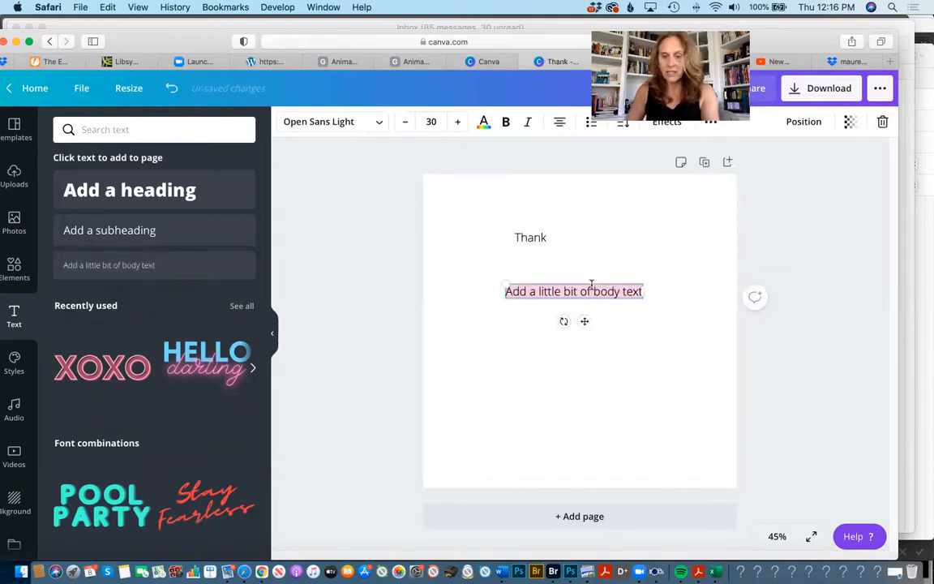
{"action": "type", "text": "You"}
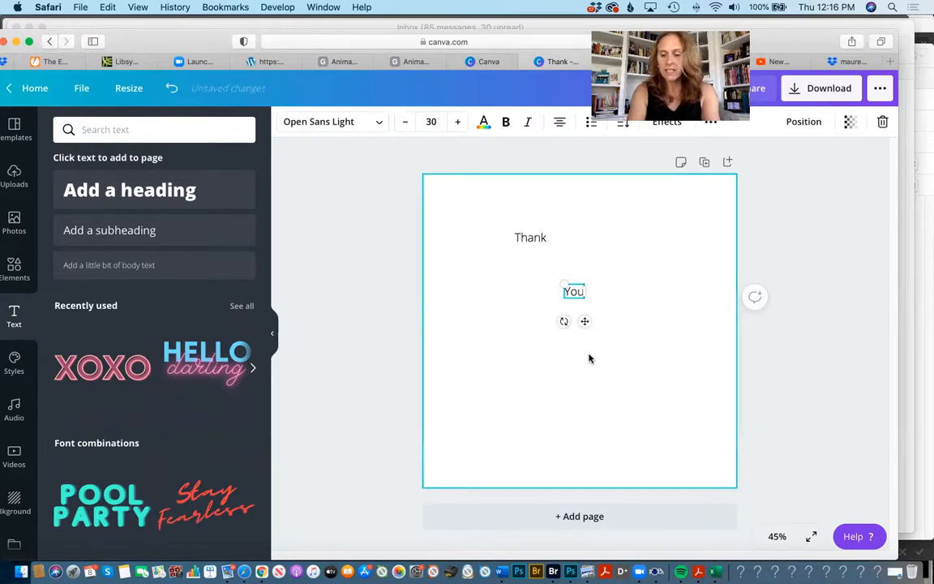
{"action": "type", "text": "!!!!"}
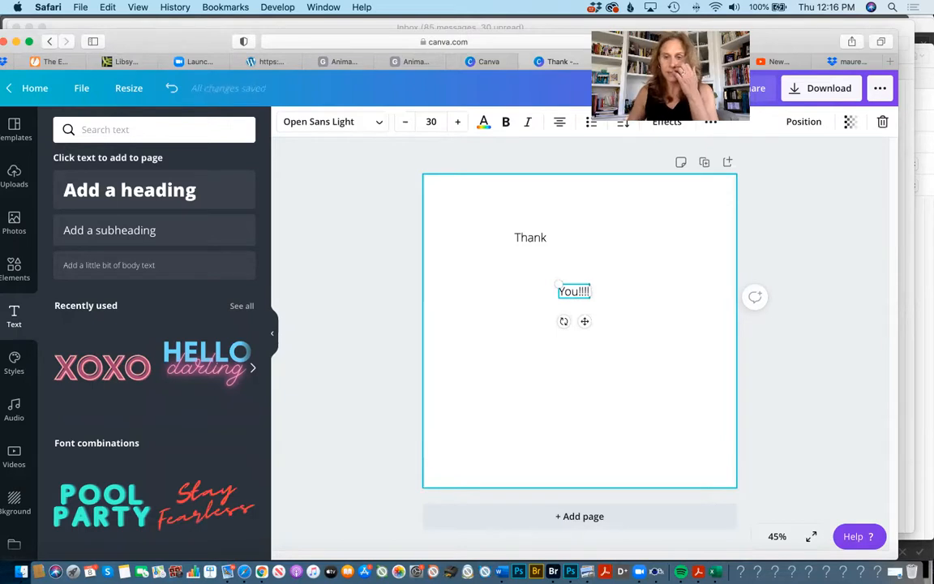
{"action": "key", "text": "BackSpace"}
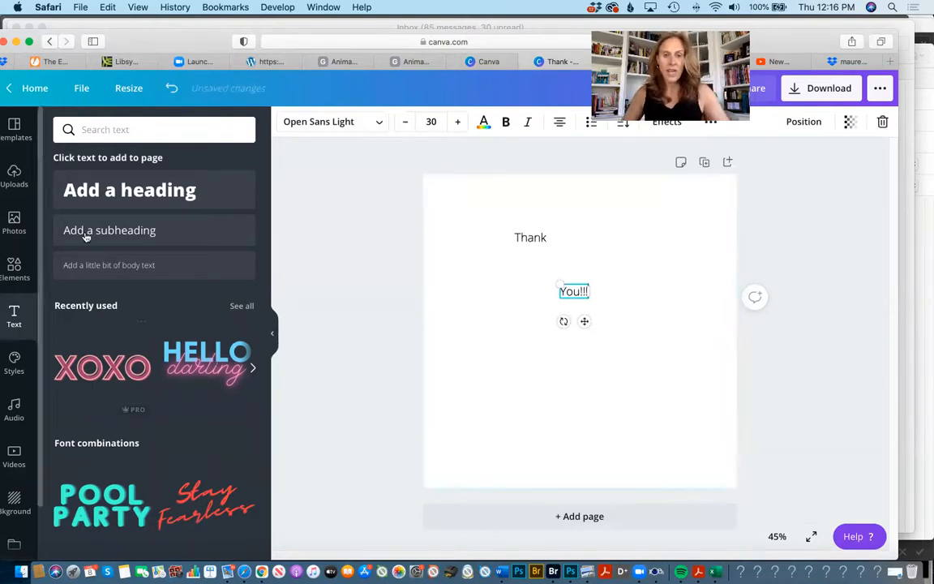
Step: Search the fonts for "ge" and set the "Thank" text to the Genty font
{"action": "left_click", "coordinate": [522, 237]}
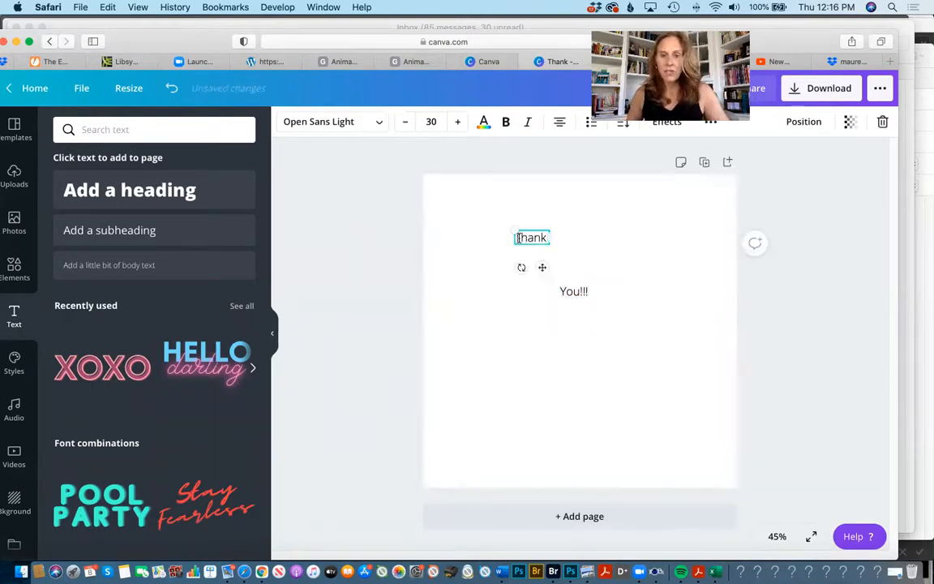
{"action": "left_click", "coordinate": [379, 125]}
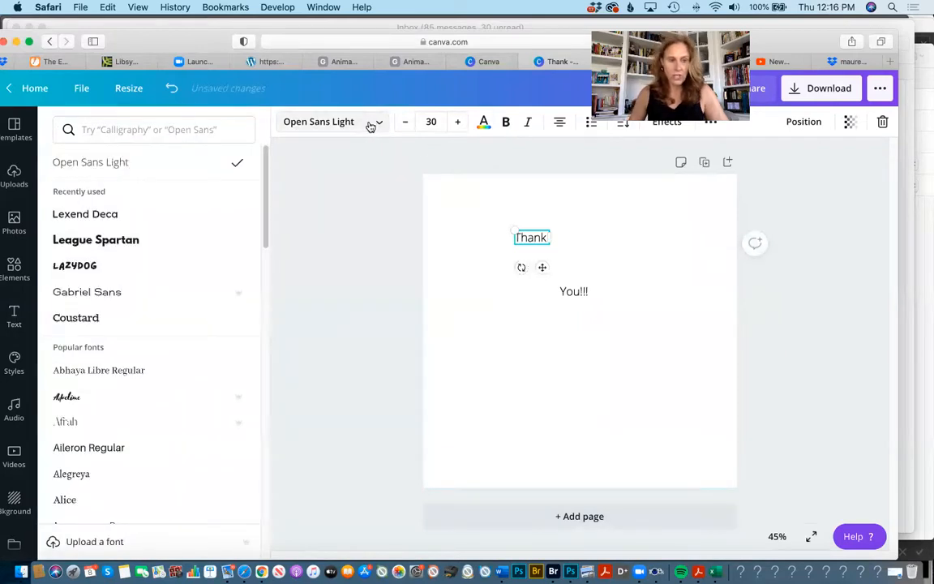
{"action": "scroll", "coordinate": [133, 314], "scroll_direction": "down", "scroll_amount": 10}
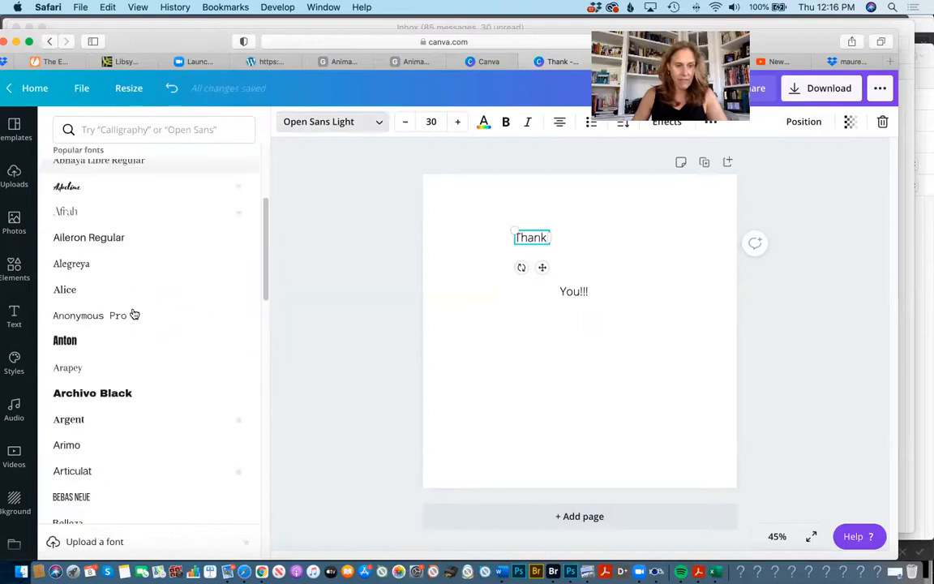
{"action": "scroll", "coordinate": [134, 314], "scroll_direction": "down", "scroll_amount": 15}
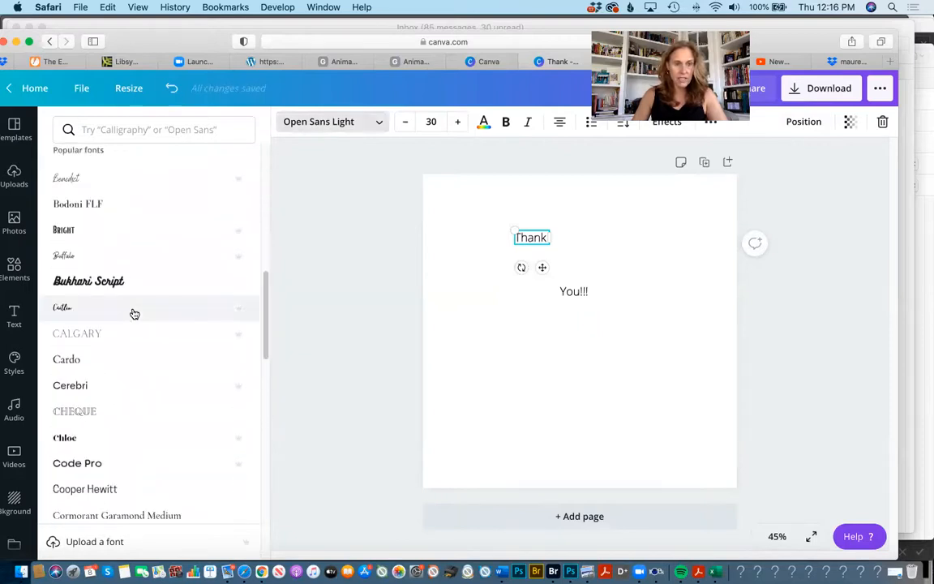
{"action": "scroll", "coordinate": [135, 314], "scroll_direction": "down", "scroll_amount": 5}
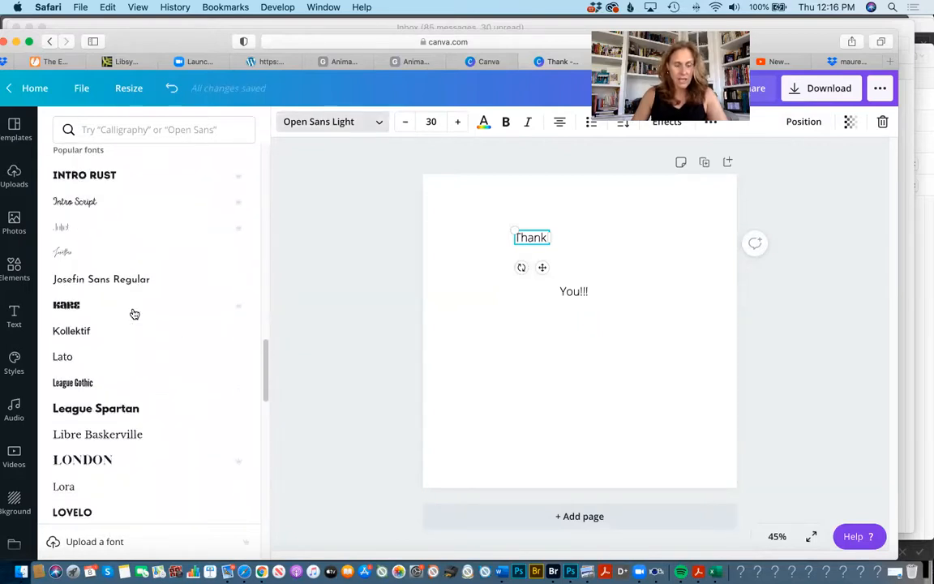
{"action": "scroll", "coordinate": [125, 334], "scroll_direction": "up", "scroll_amount": 5}
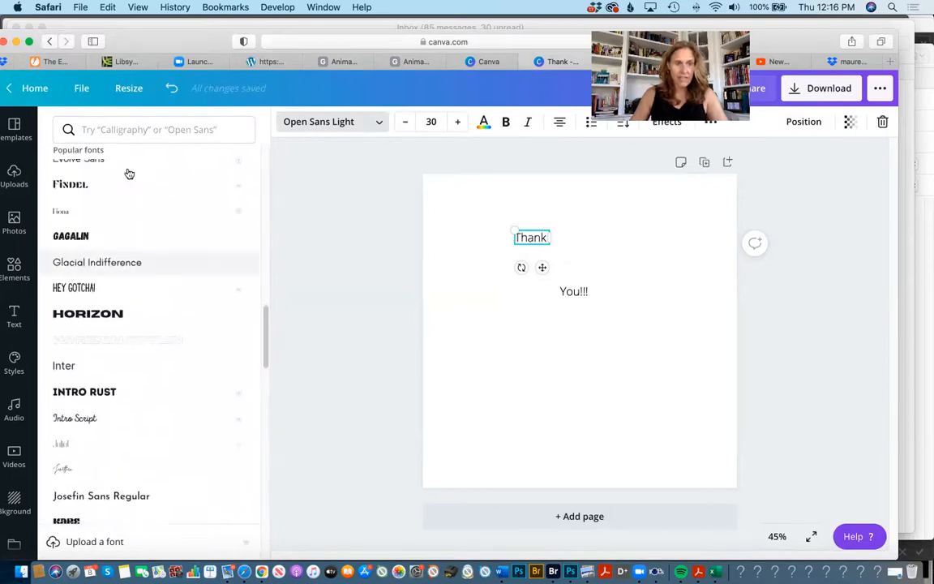
{"action": "left_click", "coordinate": [129, 127]}
{"action": "type", "text": "ge"}
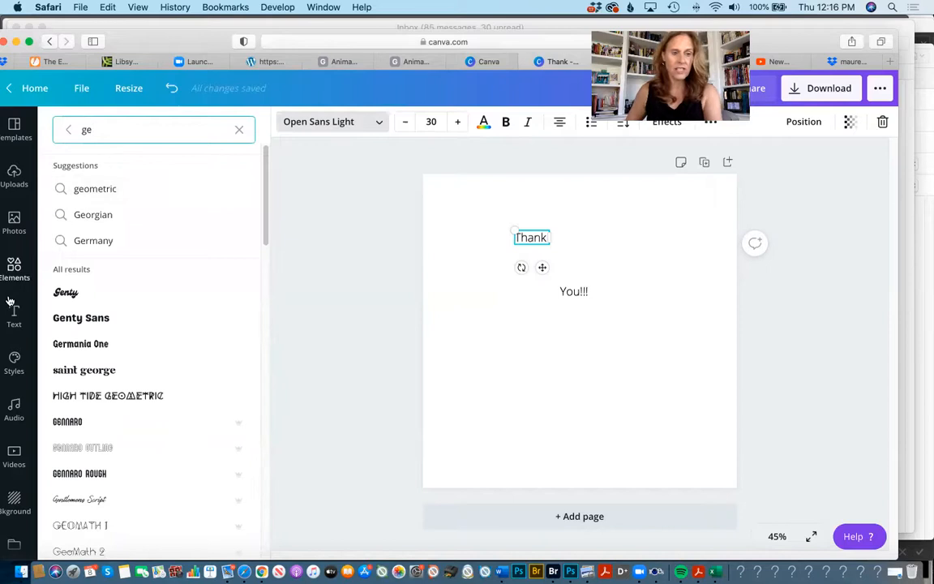
{"action": "left_click", "coordinate": [219, 292]}
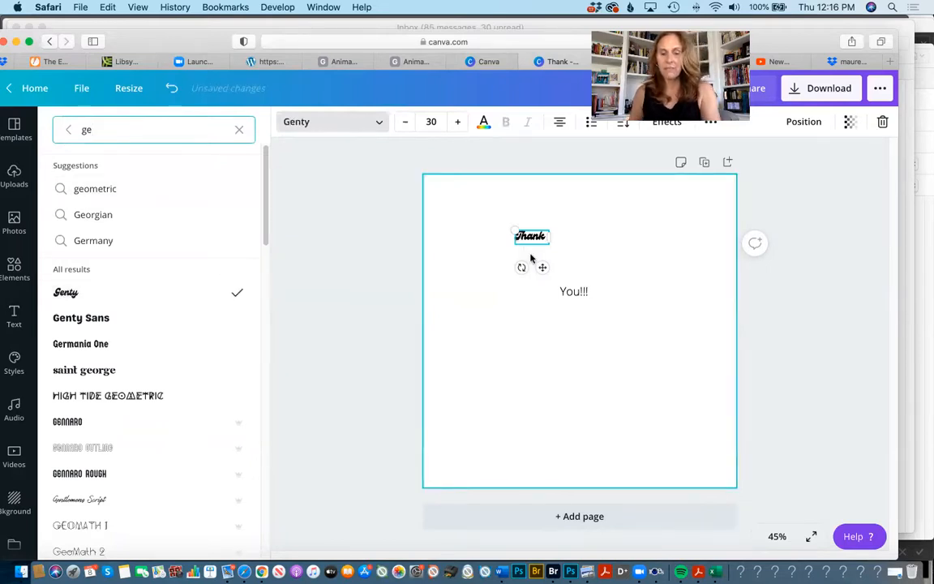
Step: Set the "You!!!" text to the Genty font as well
{"action": "left_click", "coordinate": [574, 289]}
{"action": "left_click", "coordinate": [378, 121]}
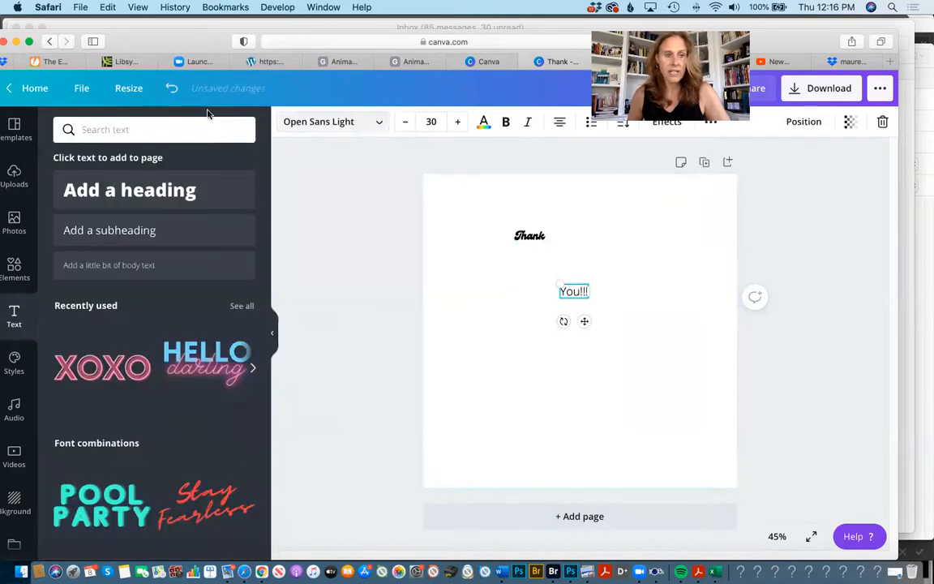
{"action": "left_click", "coordinate": [283, 129]}
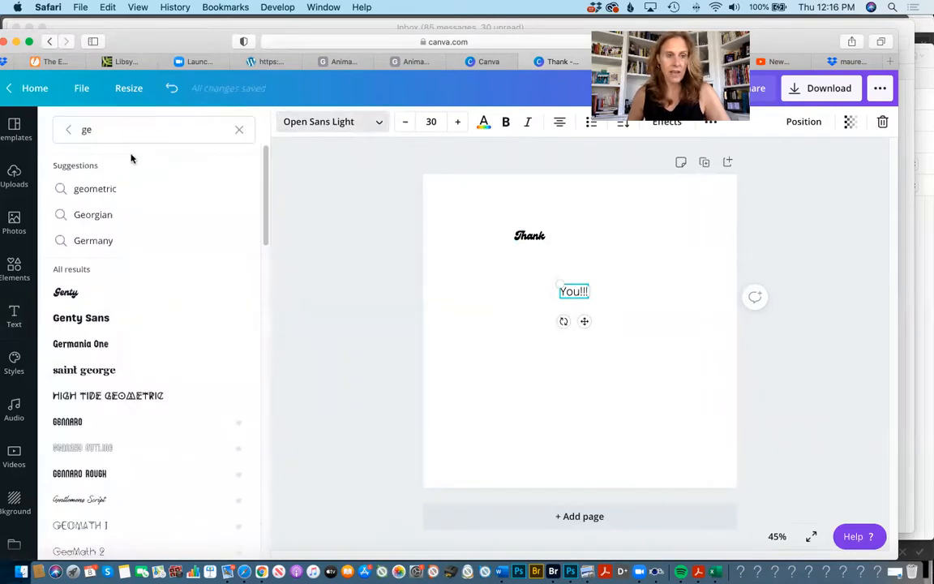
{"action": "left_click", "coordinate": [73, 290]}
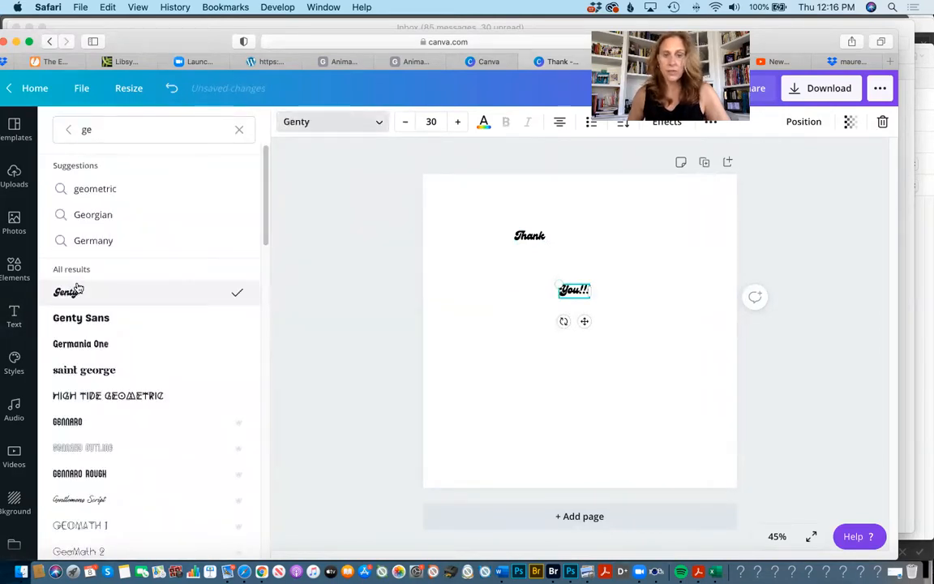
Step: Increase the font size of "Thank" to 55
{"action": "left_click", "coordinate": [529, 236]}
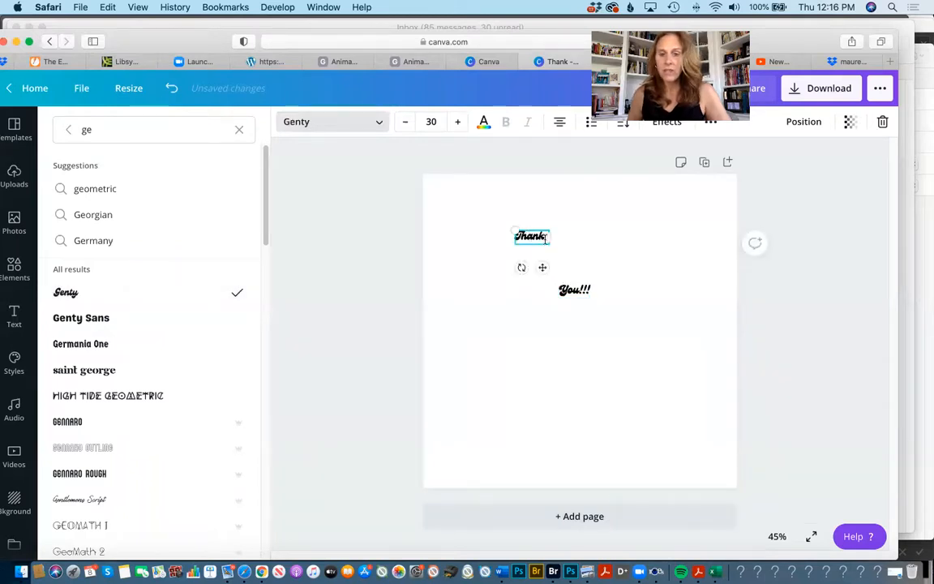
{"action": "left_click", "coordinate": [460, 122]}
{"action": "left_click", "coordinate": [459, 121]}
{"action": "left_click", "coordinate": [459, 121]}
{"action": "left_click", "coordinate": [460, 122]}
{"action": "left_click", "coordinate": [459, 121]}
{"action": "left_click", "coordinate": [459, 122]}
{"action": "left_click", "coordinate": [459, 121]}
{"action": "left_click", "coordinate": [459, 121]}
{"action": "left_click", "coordinate": [459, 122]}
Step: Set the font size of "You!!!" to 50
{"action": "left_click", "coordinate": [575, 289]}
{"action": "left_click", "coordinate": [459, 122]}
{"action": "left_click", "coordinate": [459, 122]}
{"action": "left_click", "coordinate": [459, 122]}
{"action": "left_click", "coordinate": [459, 121]}
{"action": "left_click", "coordinate": [459, 122]}
{"action": "left_click", "coordinate": [459, 122]}
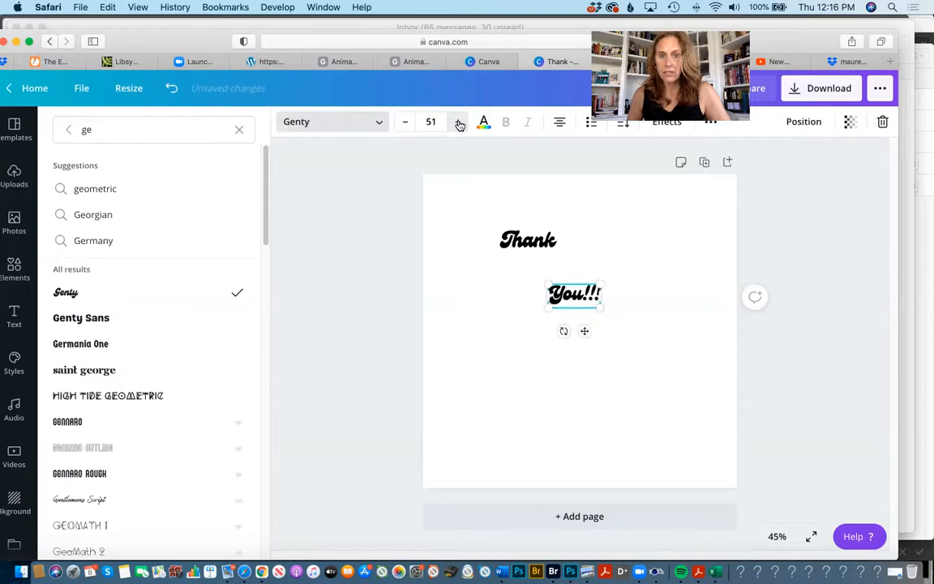
{"action": "left_click", "coordinate": [405, 121]}
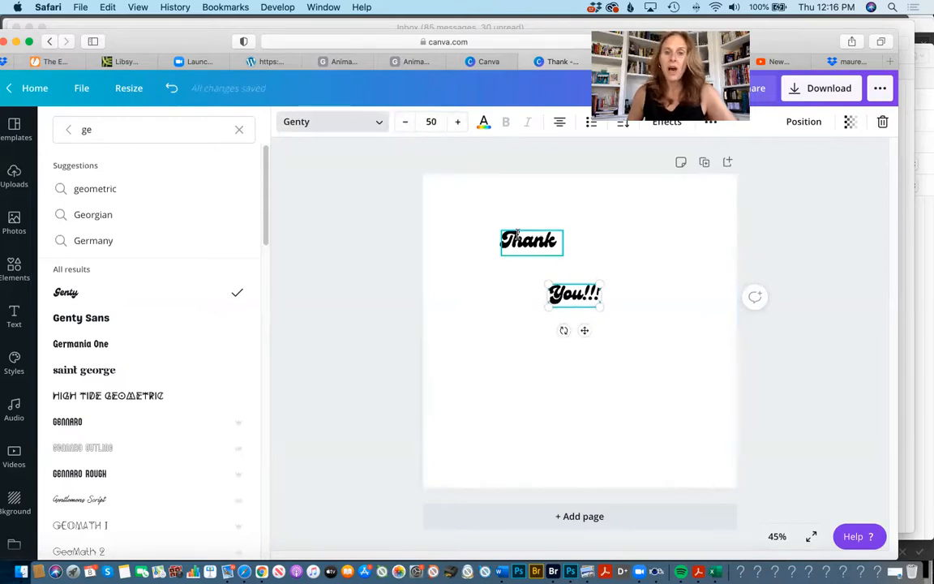
Step: Enlarge the "Thank" text further to font size 75
{"action": "left_click", "coordinate": [535, 240]}
{"action": "left_click", "coordinate": [485, 122]}
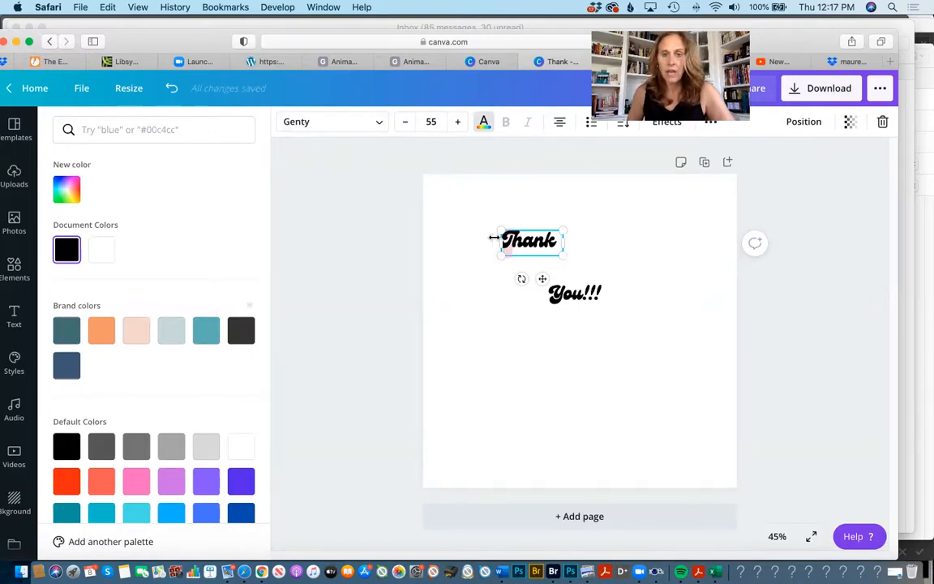
{"action": "left_click", "coordinate": [457, 121]}
{"action": "left_click", "coordinate": [458, 122]}
{"action": "left_click", "coordinate": [457, 122]}
{"action": "left_click", "coordinate": [458, 122]}
{"action": "left_click", "coordinate": [457, 121]}
{"action": "left_click", "coordinate": [458, 122]}
{"action": "left_click", "coordinate": [457, 122]}
Step: Enlarge the "You!!!" text further to font size 73
{"action": "left_click", "coordinate": [574, 294]}
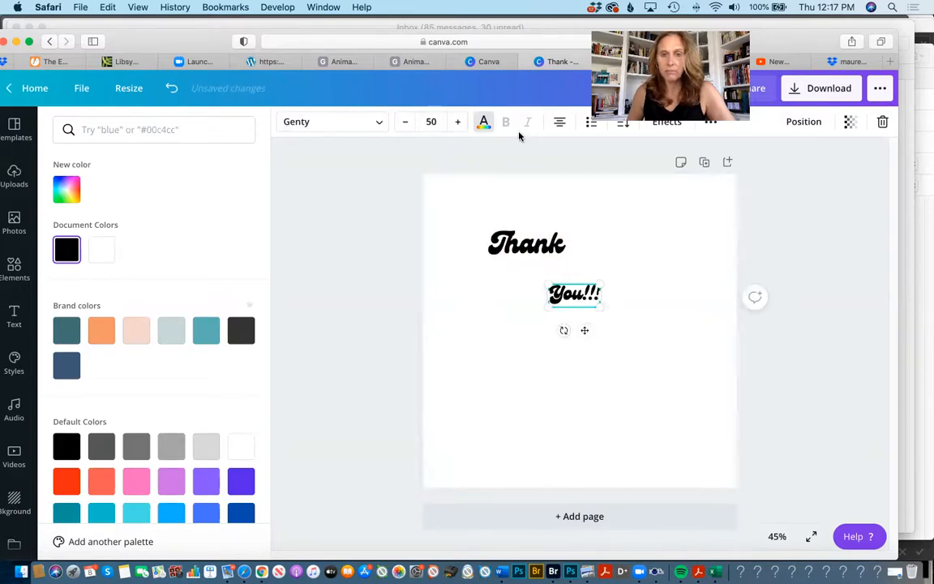
{"action": "left_click", "coordinate": [460, 122]}
{"action": "left_click", "coordinate": [459, 123]}
{"action": "left_click", "coordinate": [459, 123]}
{"action": "left_click", "coordinate": [459, 122]}
{"action": "left_click", "coordinate": [459, 123]}
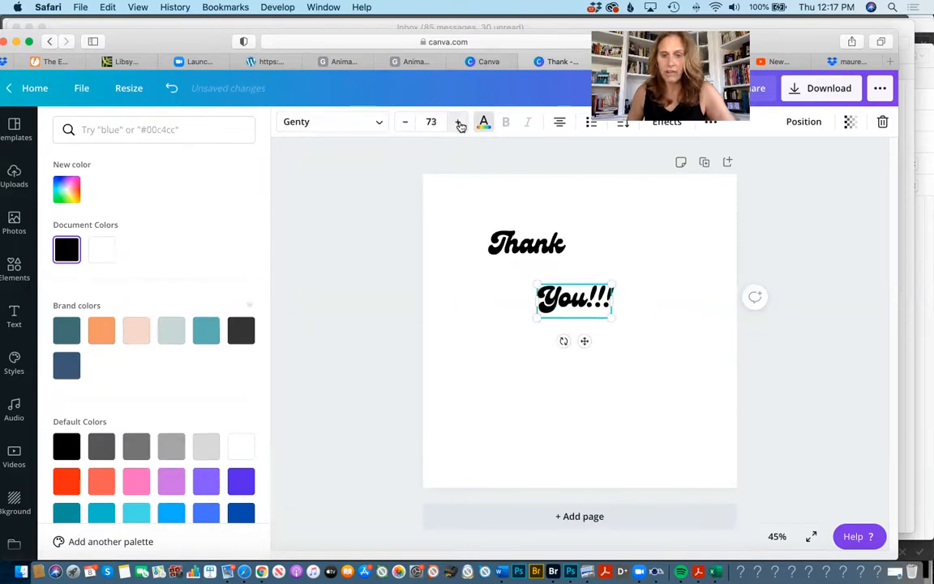
Step: Shift "Thank" slightly left and recolor the whole word with the light pink brand color
{"action": "left_click", "coordinate": [491, 243]}
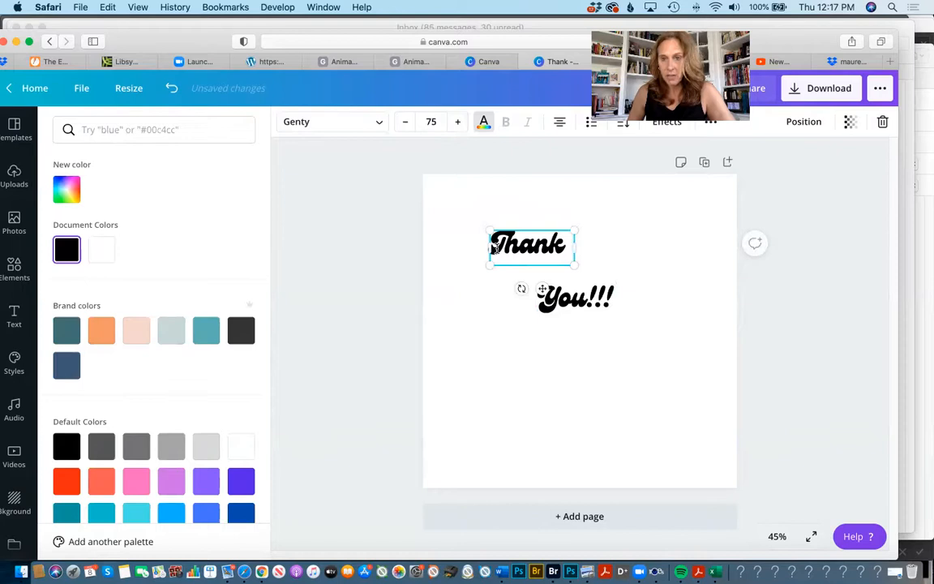
{"action": "mouse_move", "coordinate": [491, 243]}
{"action": "left_mouse_down"}
{"action": "mouse_move", "coordinate": [569, 253]}
{"action": "mouse_move", "coordinate": [490, 247]}
{"action": "left_mouse_up"}
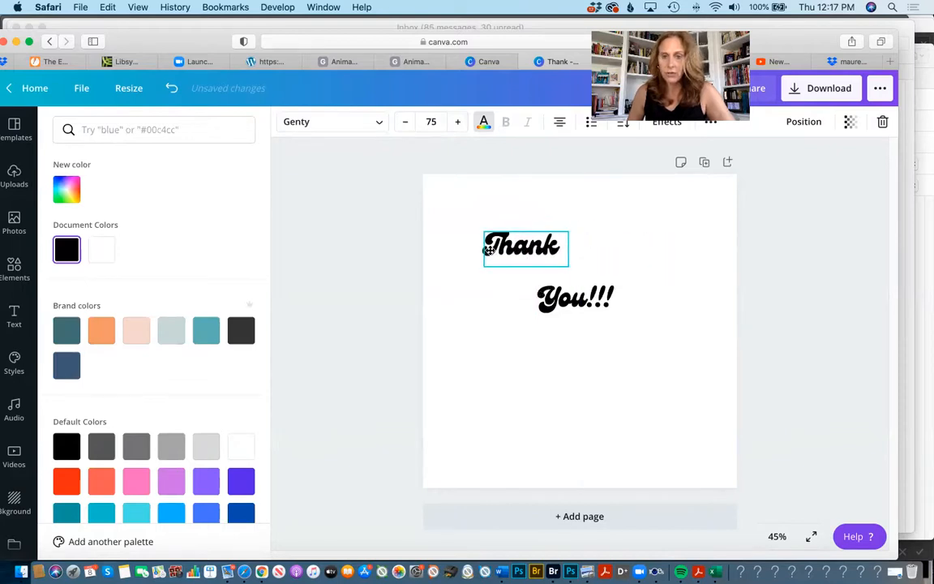
{"action": "double_click", "coordinate": [488, 246]}
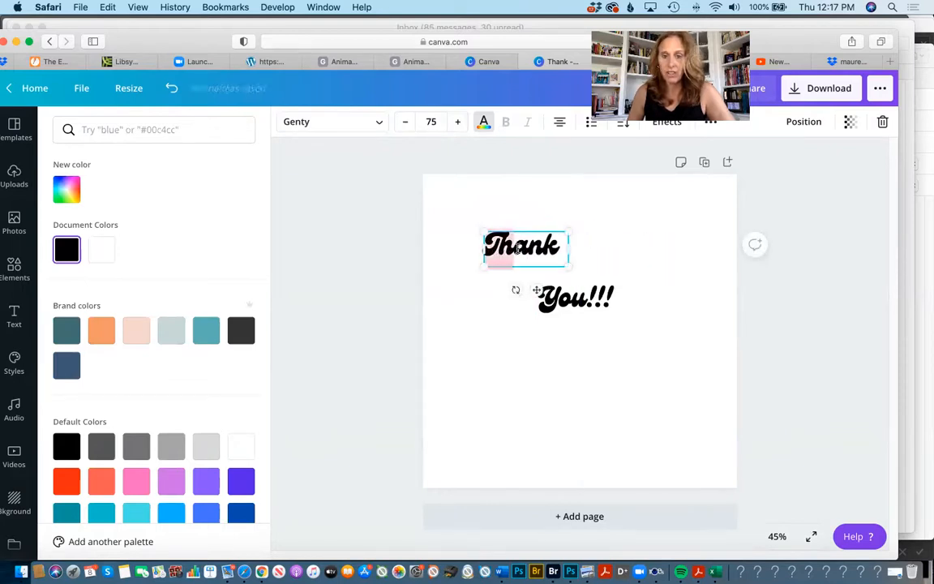
{"action": "left_click", "coordinate": [132, 333]}
Step: Move "You!!!" closer under "Thank", coloring "You" navy blue and the exclamation marks teal from the brand colors
{"action": "left_click_drag", "start_coordinate": [537, 291], "coordinate": [575, 295]}
{"action": "left_click", "coordinate": [67, 365]}
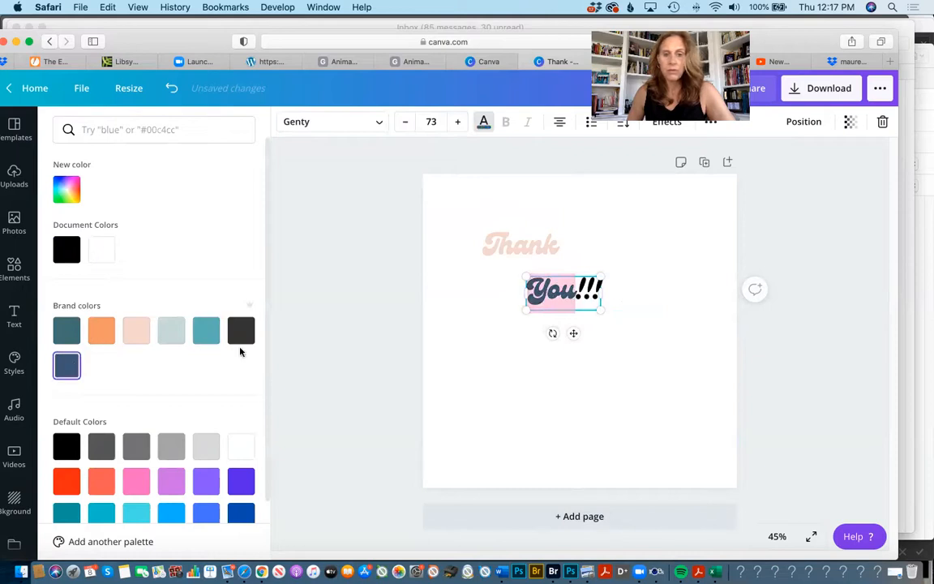
{"action": "left_click_drag", "start_coordinate": [583, 290], "coordinate": [598, 289]}
{"action": "left_click", "coordinate": [204, 332]}
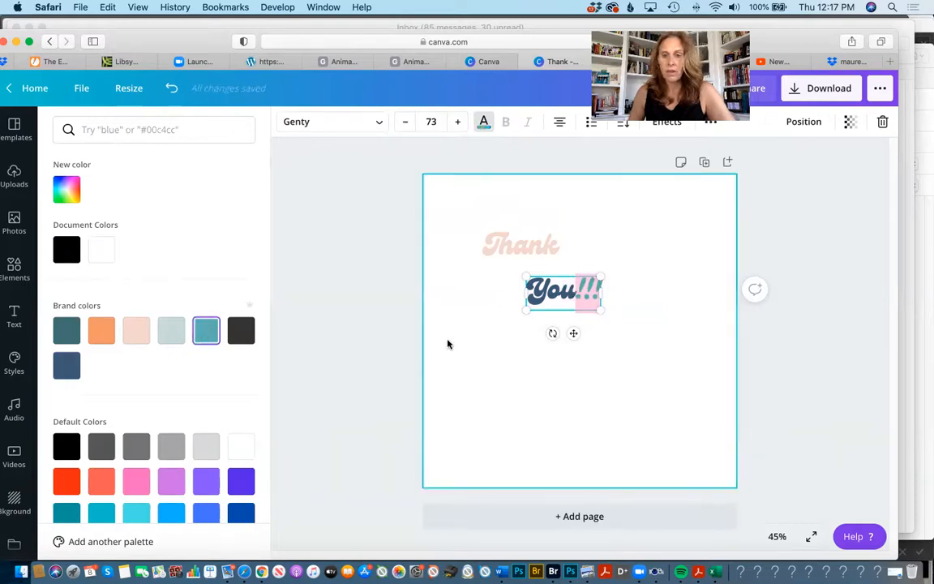
{"action": "key", "text": "Escape"}
{"action": "left_click", "coordinate": [532, 243]}
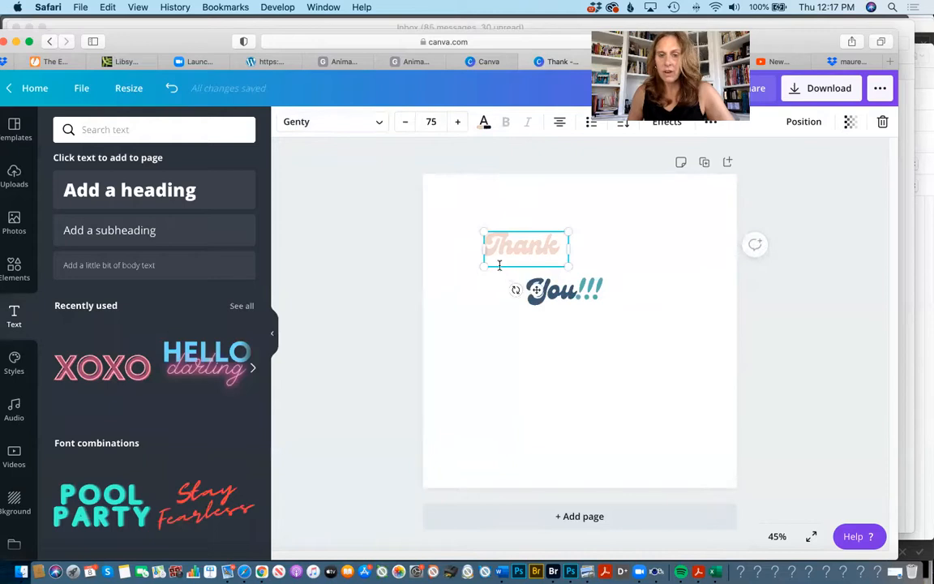
{"action": "left_click", "coordinate": [602, 259]}
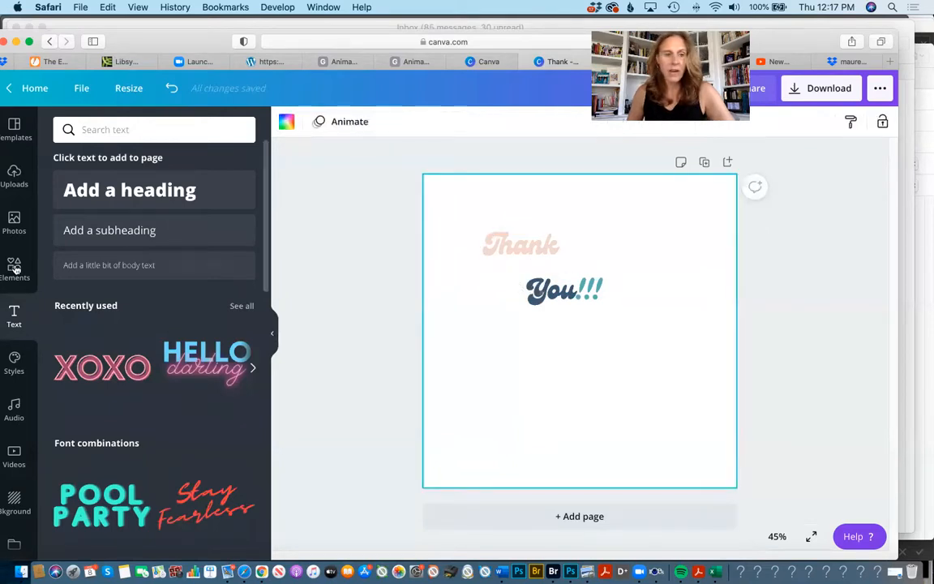
Step: Place the featured starburst firework graphic right of "Thank" and resize it to fit above the exclamation marks
{"action": "left_click", "coordinate": [14, 268]}
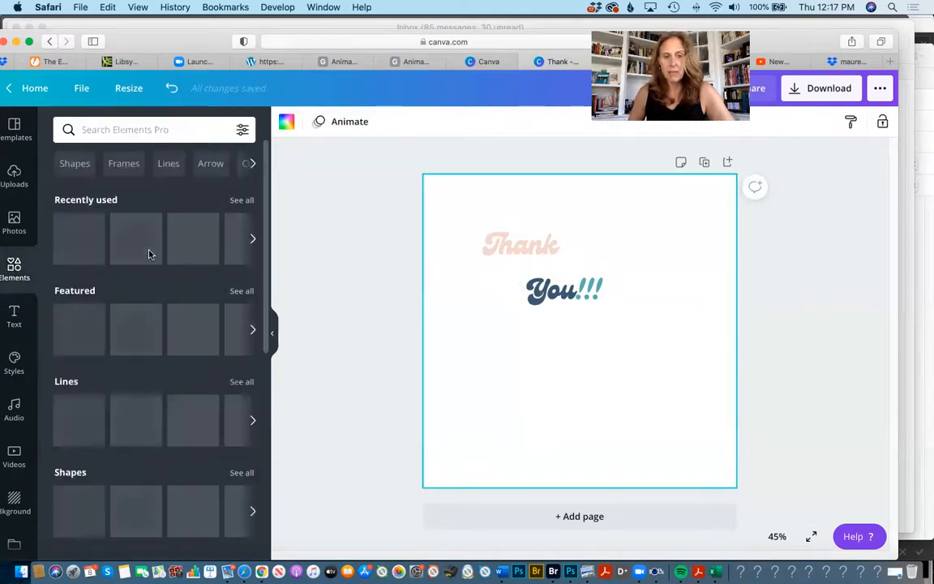
{"action": "left_click_drag", "start_coordinate": [195, 333], "coordinate": [604, 238]}
{"action": "left_click_drag", "start_coordinate": [630, 274], "coordinate": [617, 254]}
{"action": "left_click_drag", "start_coordinate": [573, 208], "coordinate": [575, 213]}
{"action": "mouse_move", "coordinate": [615, 258]}
{"action": "left_mouse_down"}
{"action": "mouse_move", "coordinate": [603, 253]}
{"action": "mouse_move", "coordinate": [617, 267]}
{"action": "left_mouse_up"}
Step: Recolor the starburst with brand colors: the pink part teal, the yellow part navy blue and the light green part orange
{"action": "left_click", "coordinate": [349, 122]}
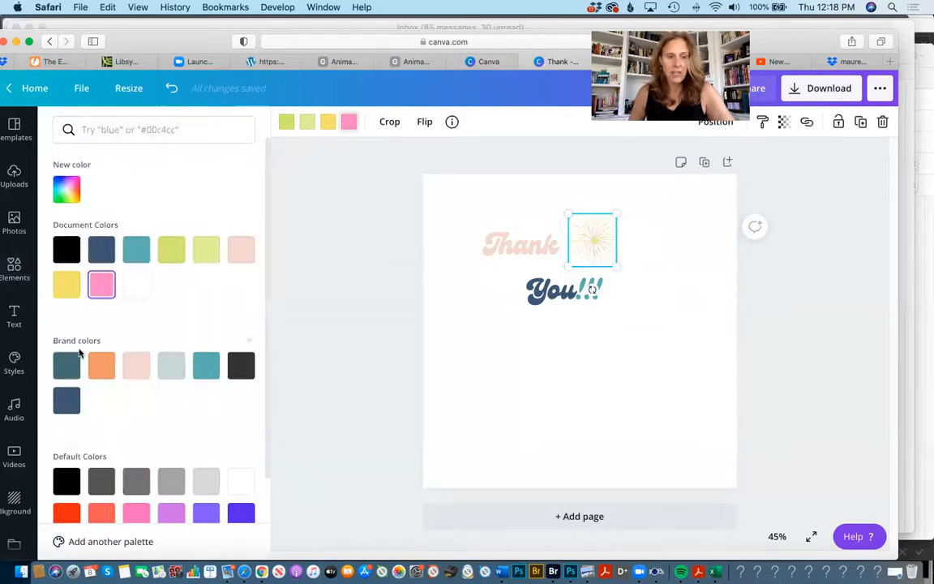
{"action": "left_click", "coordinate": [198, 377]}
{"action": "left_click", "coordinate": [336, 127]}
{"action": "left_click", "coordinate": [67, 400]}
{"action": "left_click", "coordinate": [308, 123]}
{"action": "left_click", "coordinate": [135, 367]}
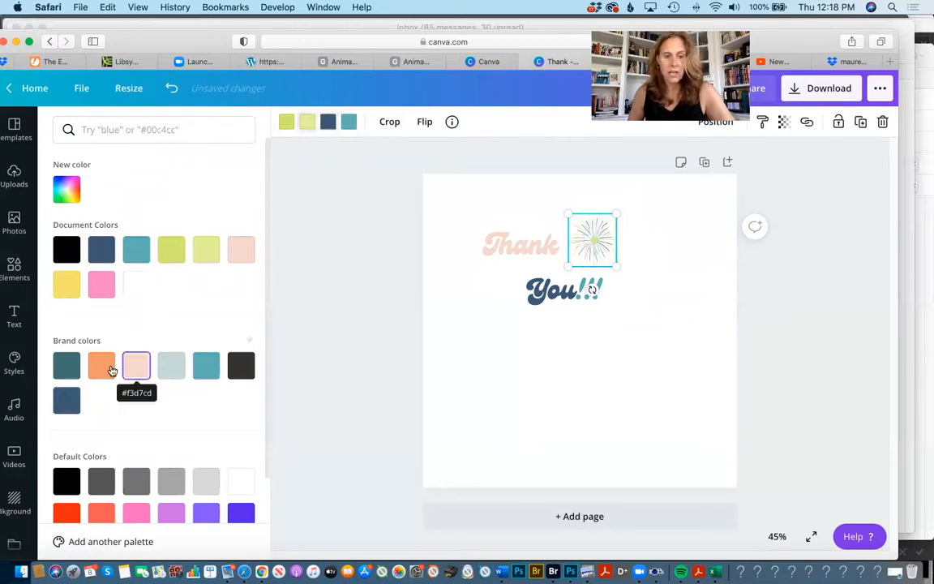
{"action": "left_click", "coordinate": [111, 370]}
Step: Try light gray for the starburst's remaining green part and settle on the light pink brand color
{"action": "left_click", "coordinate": [287, 122]}
{"action": "left_click", "coordinate": [172, 368]}
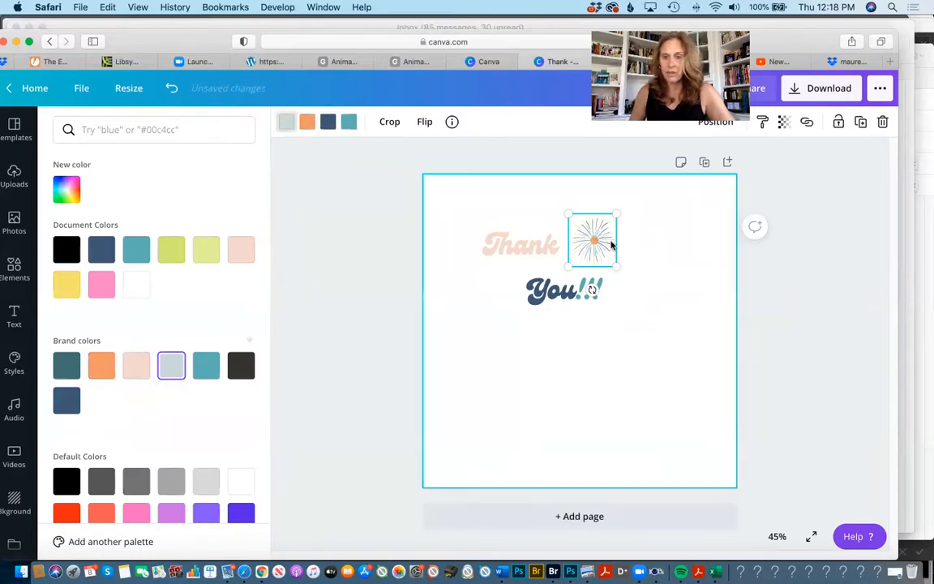
{"action": "left_click_drag", "start_coordinate": [608, 256], "coordinate": [610, 254]}
{"action": "left_click", "coordinate": [288, 122]}
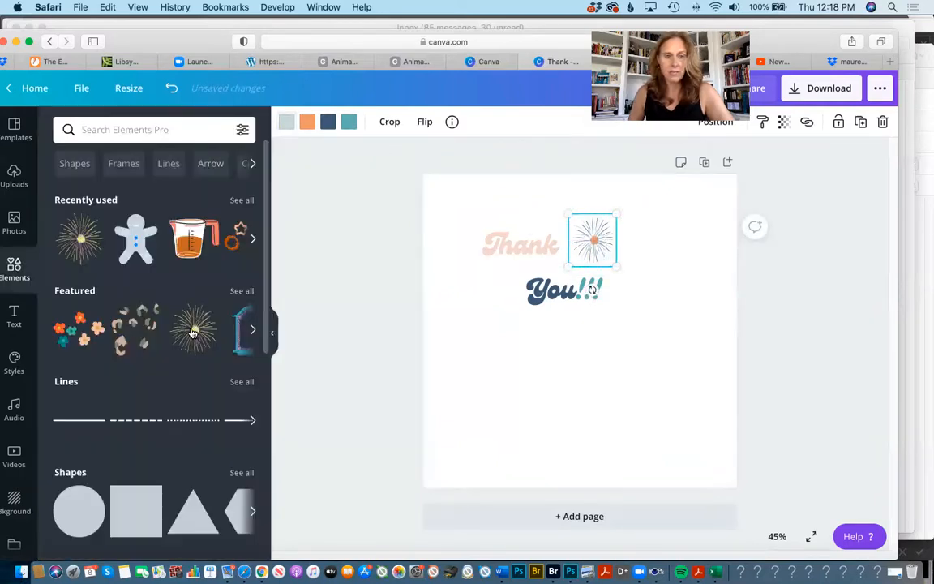
{"action": "left_click", "coordinate": [286, 124]}
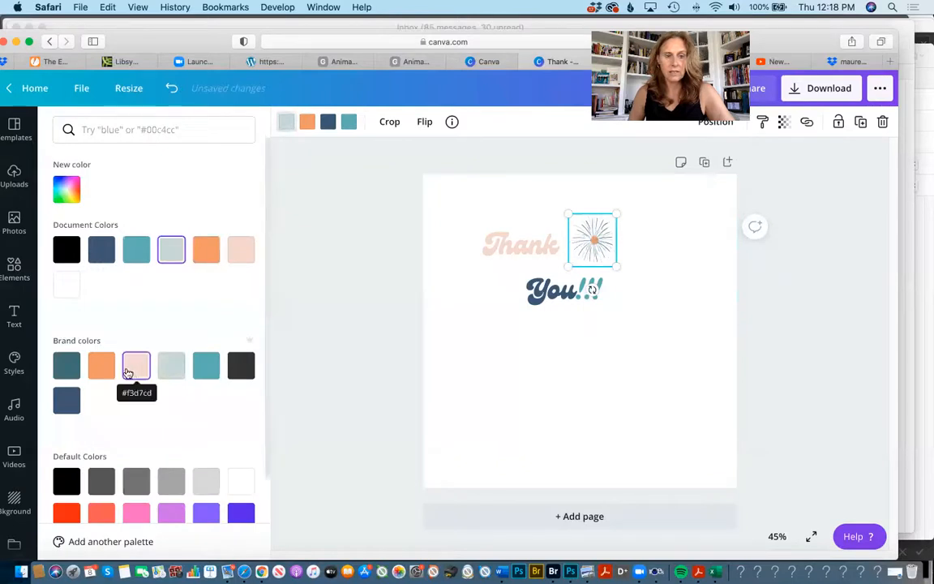
{"action": "left_click", "coordinate": [132, 366]}
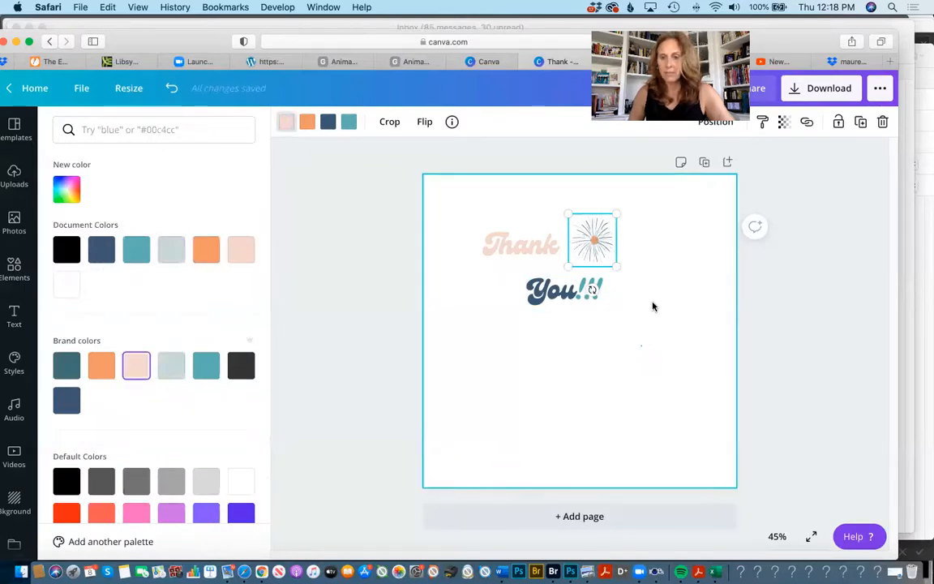
{"action": "left_click", "coordinate": [286, 122]}
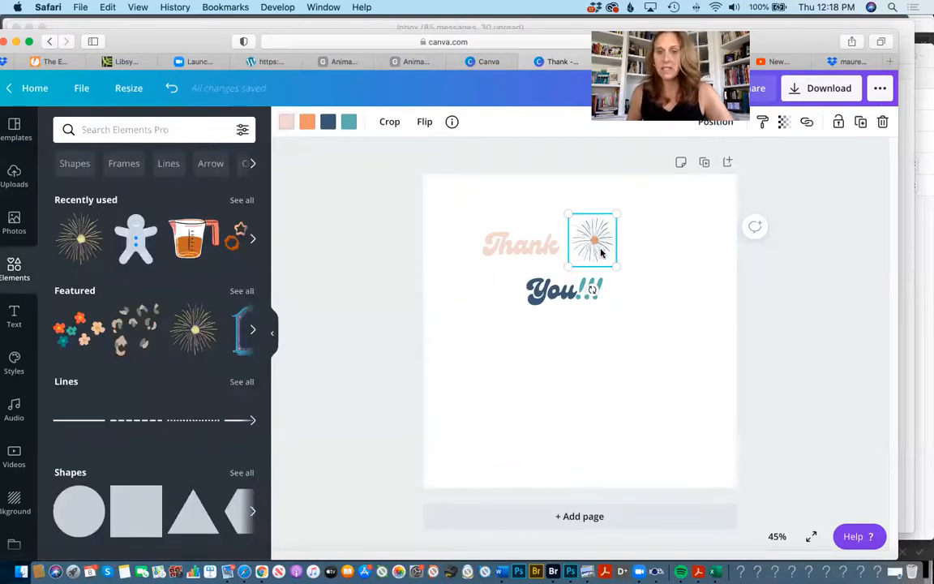
Step: Shift the starburst slightly away from "Thank" and enlarge it together with both words to nearly fill the page width
{"action": "left_click_drag", "start_coordinate": [604, 250], "coordinate": [613, 255]}
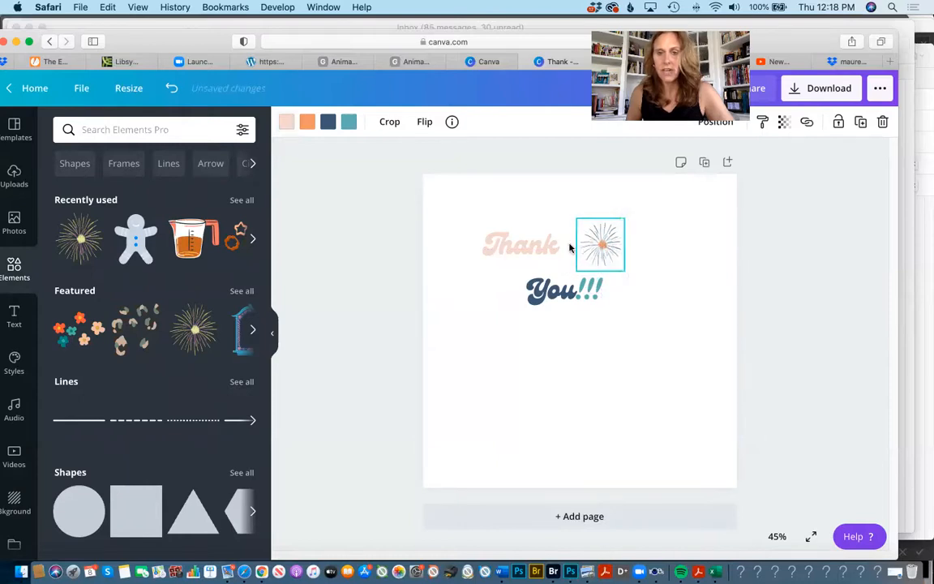
{"action": "left_click_drag", "start_coordinate": [450, 197], "coordinate": [670, 407]}
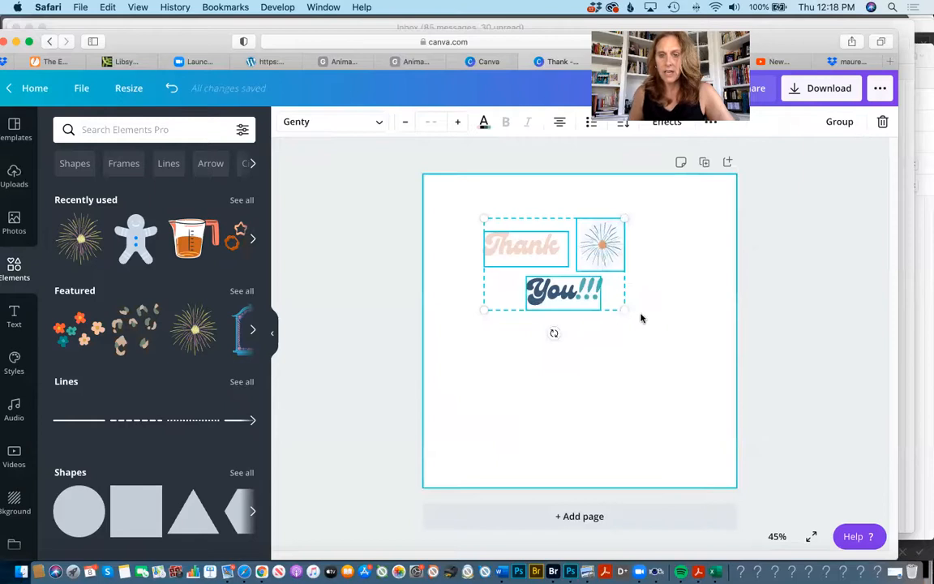
{"action": "left_click_drag", "start_coordinate": [621, 309], "coordinate": [640, 404]}
{"action": "left_click_drag", "start_coordinate": [484, 359], "coordinate": [437, 396]}
{"action": "left_click_drag", "start_coordinate": [699, 398], "coordinate": [712, 428]}
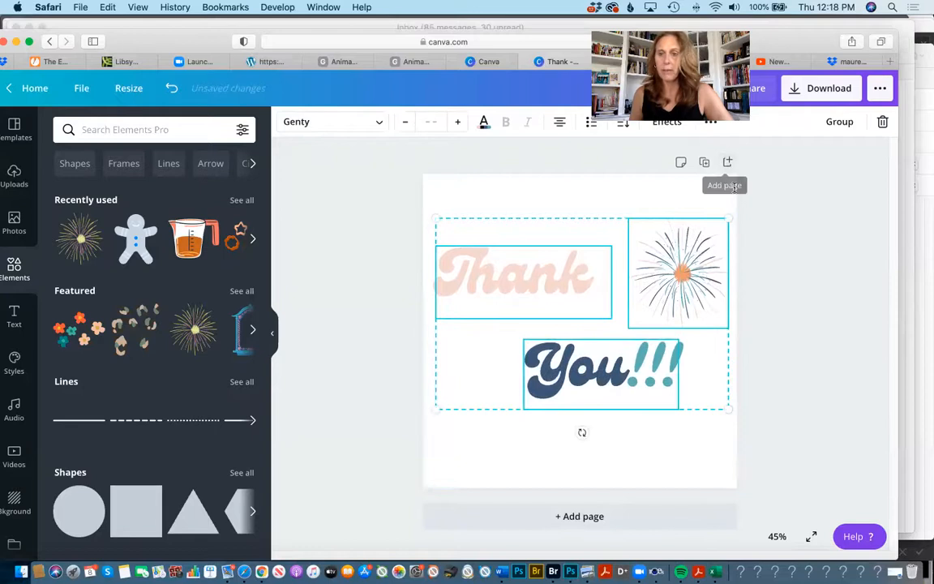
{"action": "left_click", "coordinate": [683, 197]}
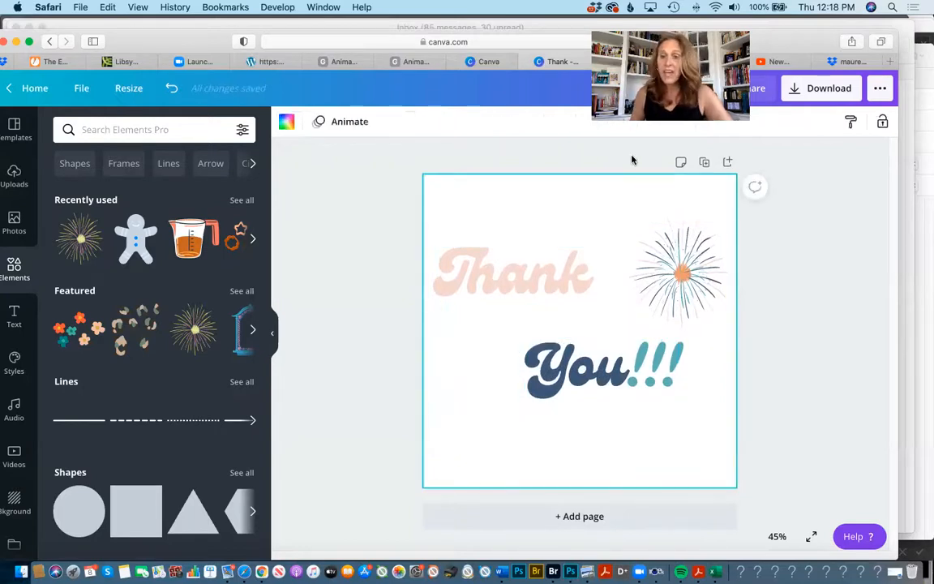
Step: Duplicate the page and recolor the word "Thank" on page 2 with the teal brand color
{"action": "left_click", "coordinate": [704, 162]}
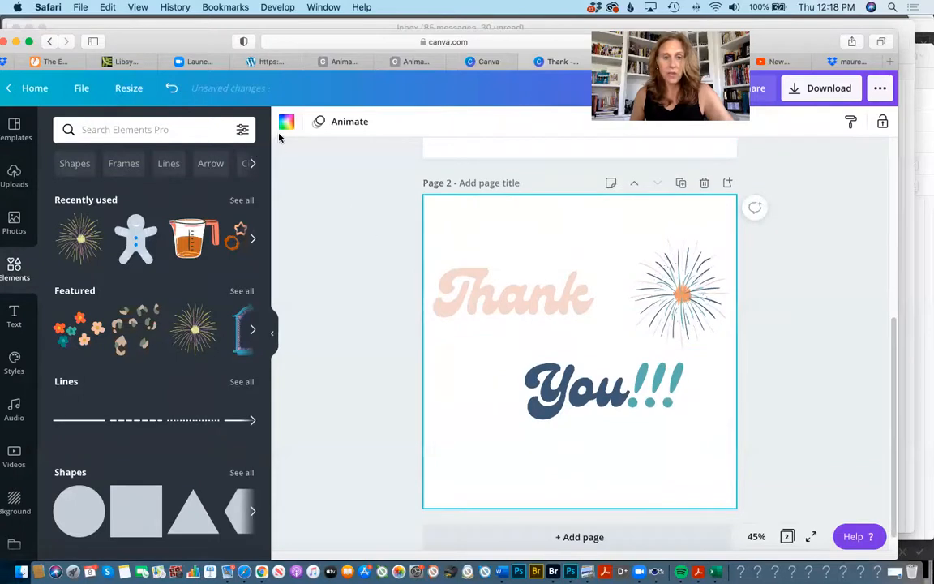
{"action": "left_click", "coordinate": [443, 295]}
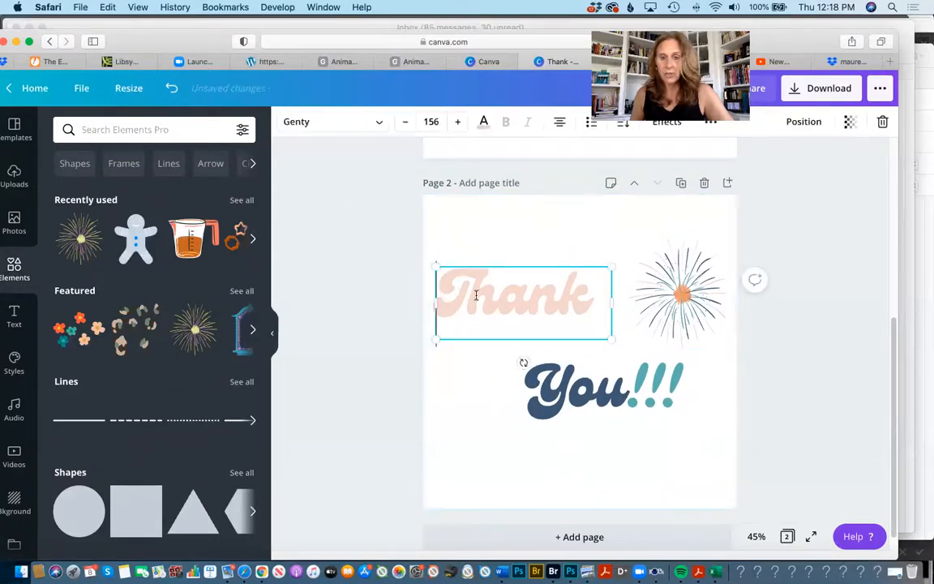
{"action": "left_click", "coordinate": [476, 295]}
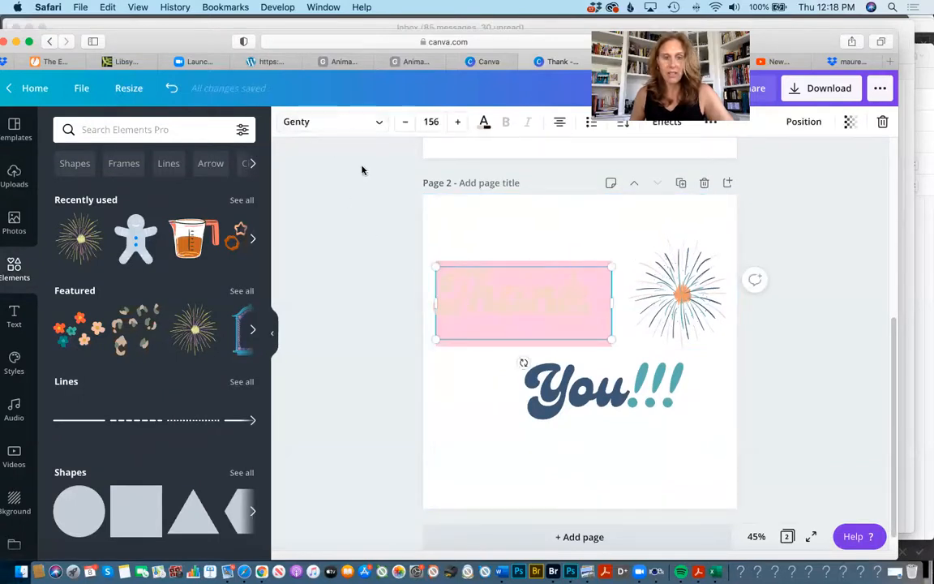
{"action": "left_click", "coordinate": [484, 121]}
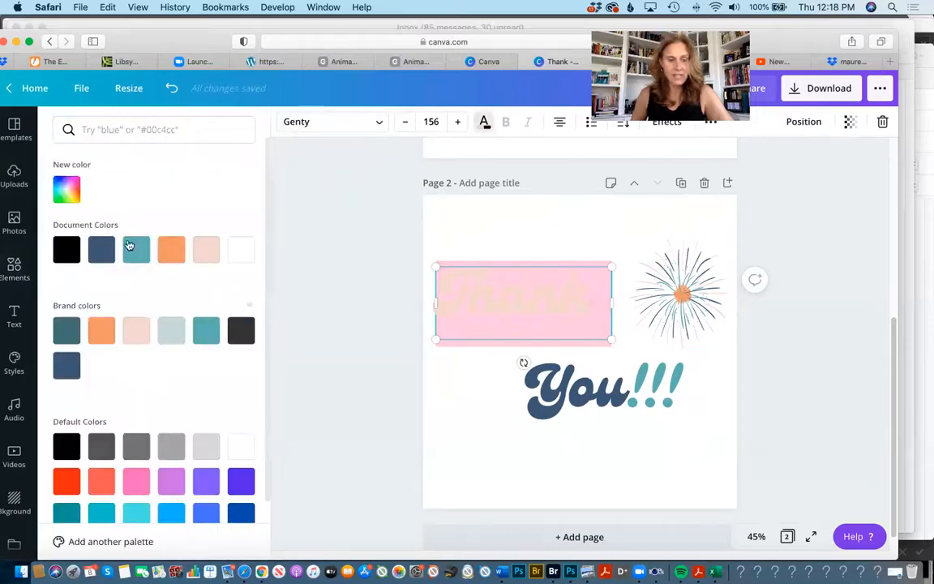
{"action": "left_click", "coordinate": [205, 332]}
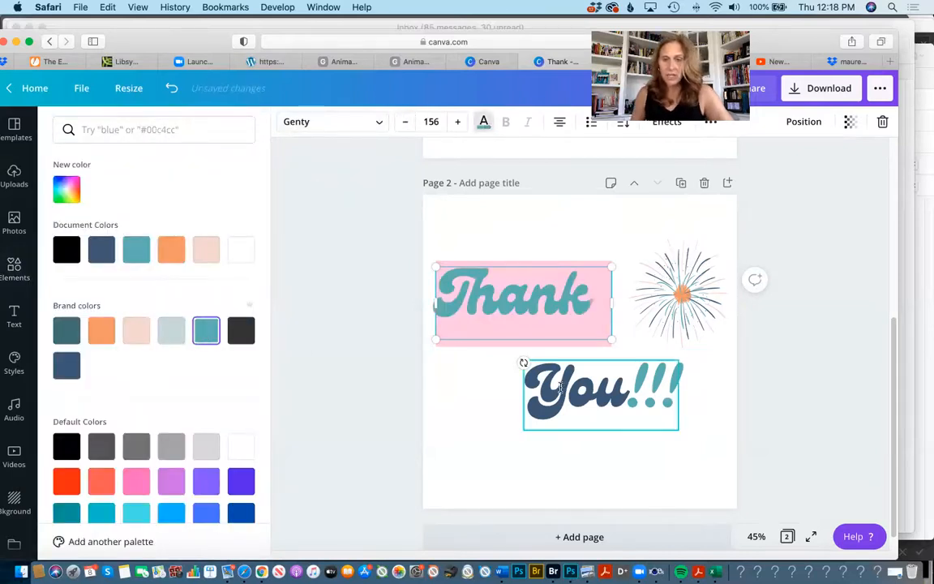
Step: On page 2, recolor "You" with the orange brand color and its exclamation marks with navy blue
{"action": "left_click", "coordinate": [561, 387]}
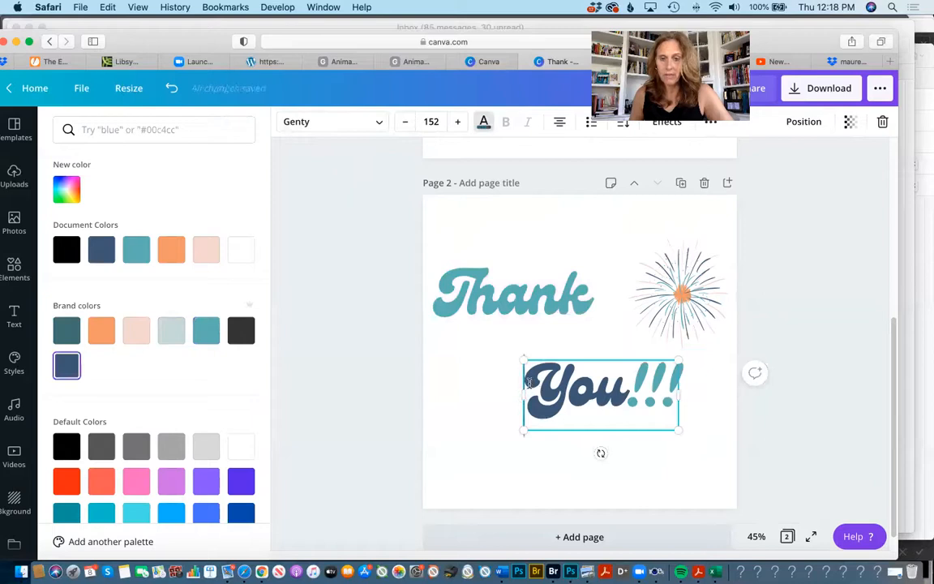
{"action": "left_click_drag", "start_coordinate": [543, 387], "coordinate": [618, 390]}
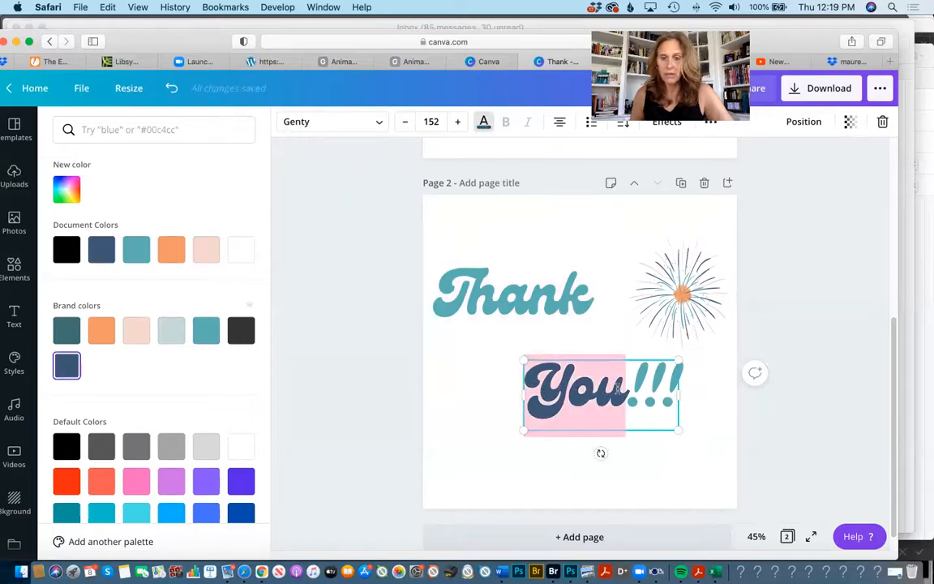
{"action": "left_click", "coordinate": [102, 330]}
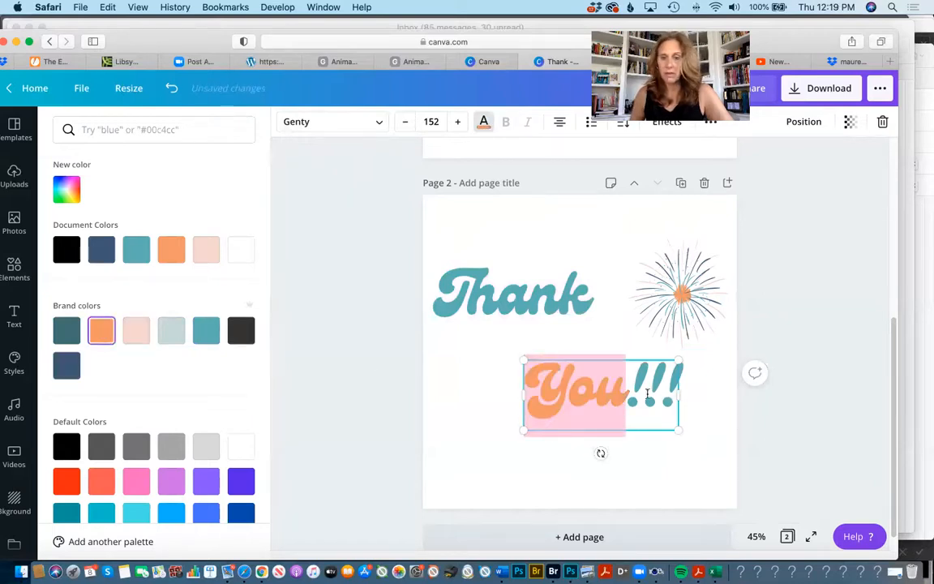
{"action": "left_click", "coordinate": [636, 386]}
{"action": "left_click_drag", "start_coordinate": [632, 385], "coordinate": [674, 384]}
{"action": "left_click", "coordinate": [171, 328]}
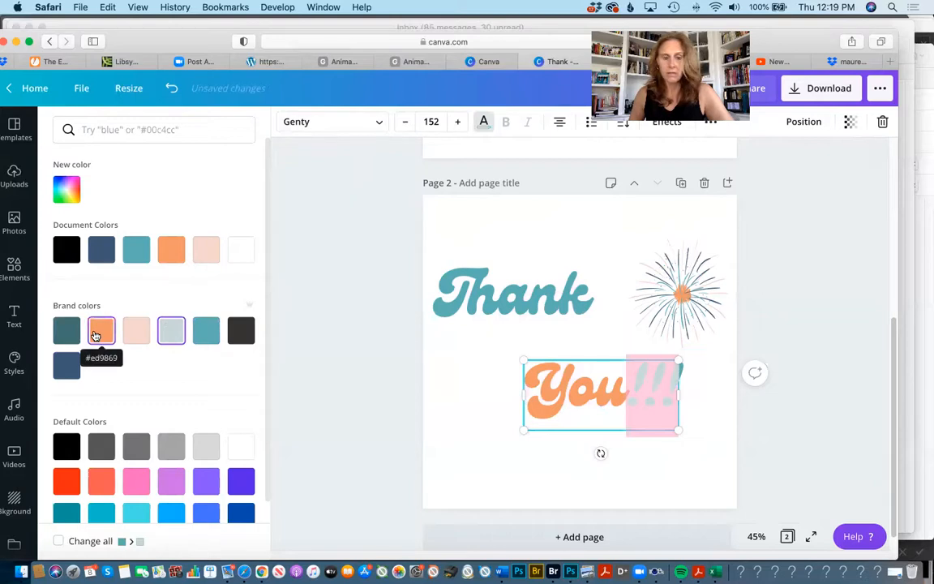
{"action": "left_click", "coordinate": [67, 366]}
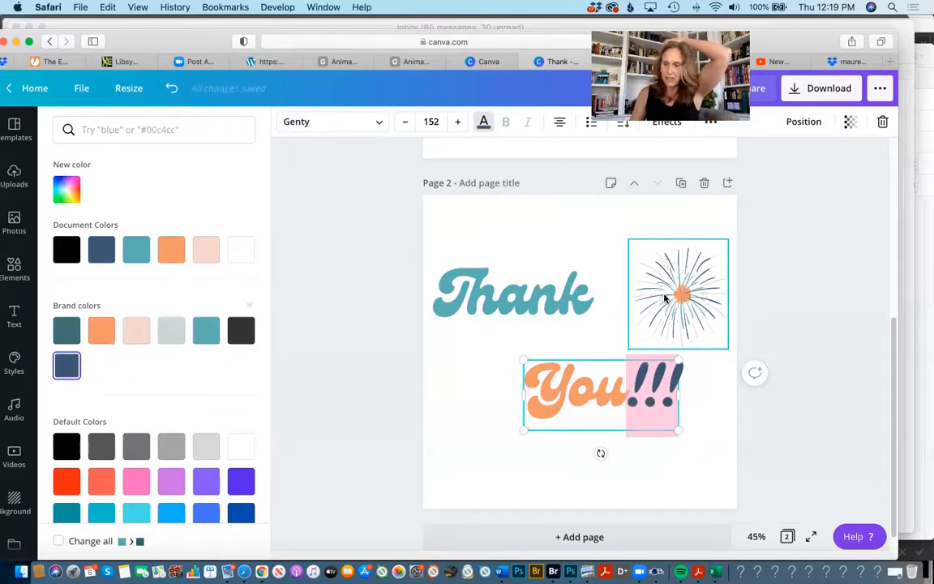
Step: Duplicate page 2 and recolor the word "Thank" on page 3 with the orange brand color
{"action": "left_click", "coordinate": [682, 184]}
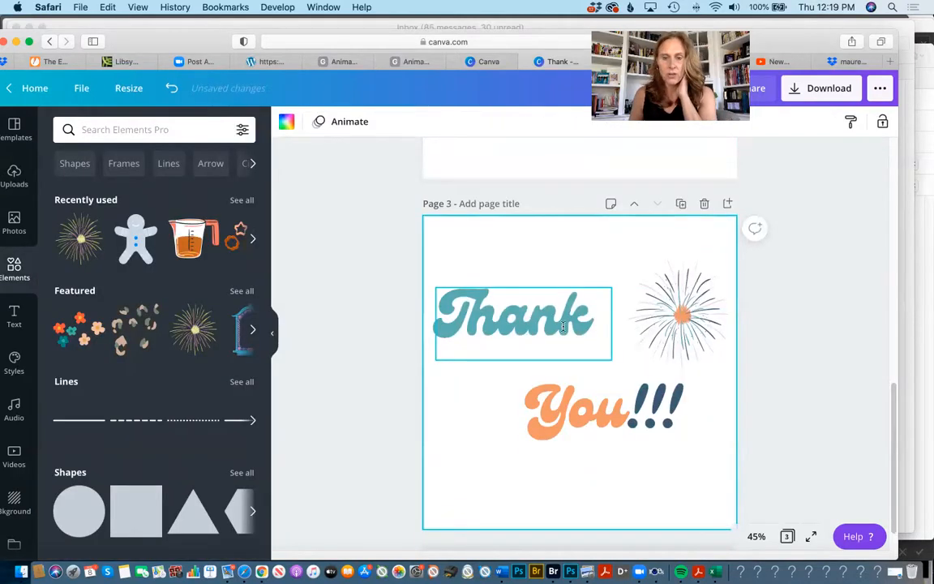
{"action": "left_click", "coordinate": [286, 123]}
{"action": "left_click", "coordinate": [442, 307]}
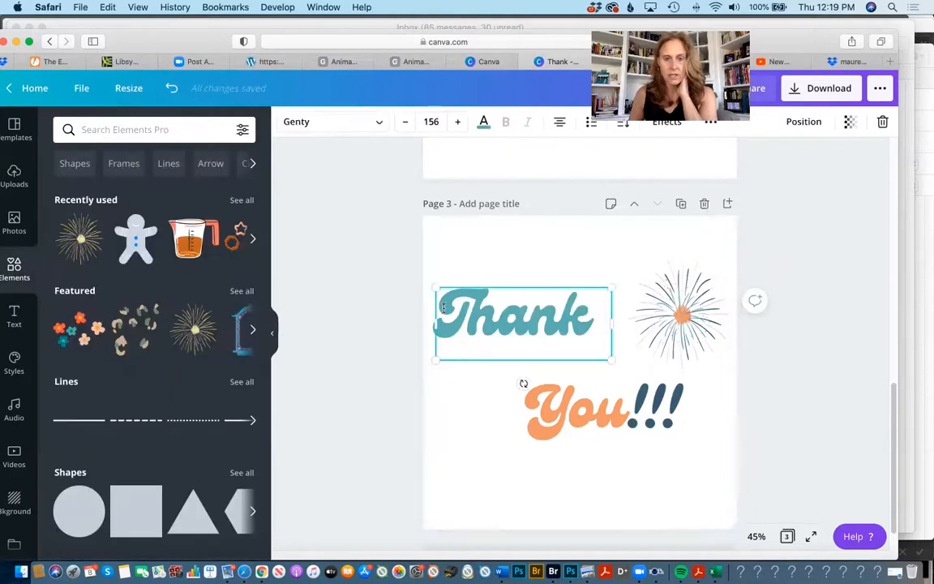
{"action": "left_click_drag", "start_coordinate": [466, 311], "coordinate": [595, 316]}
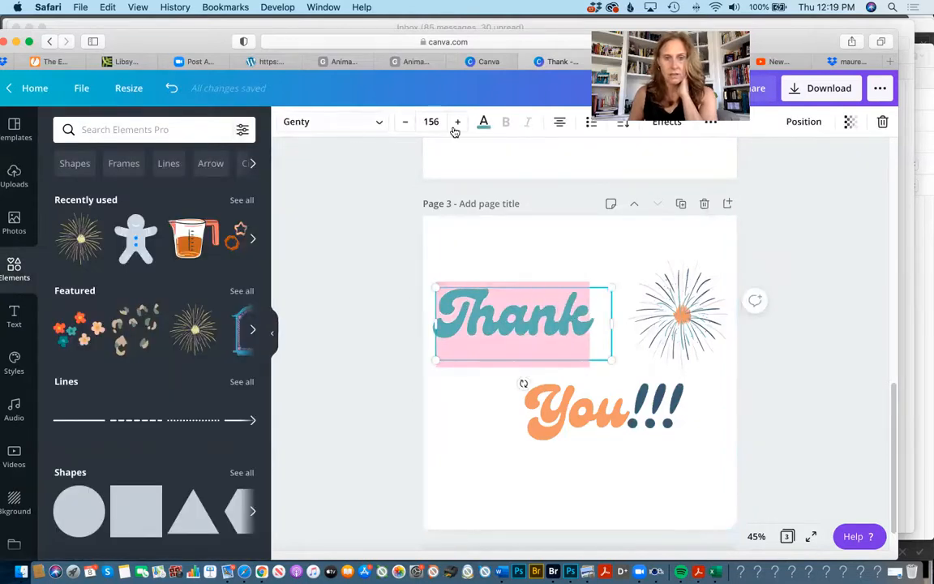
{"action": "left_click", "coordinate": [482, 123]}
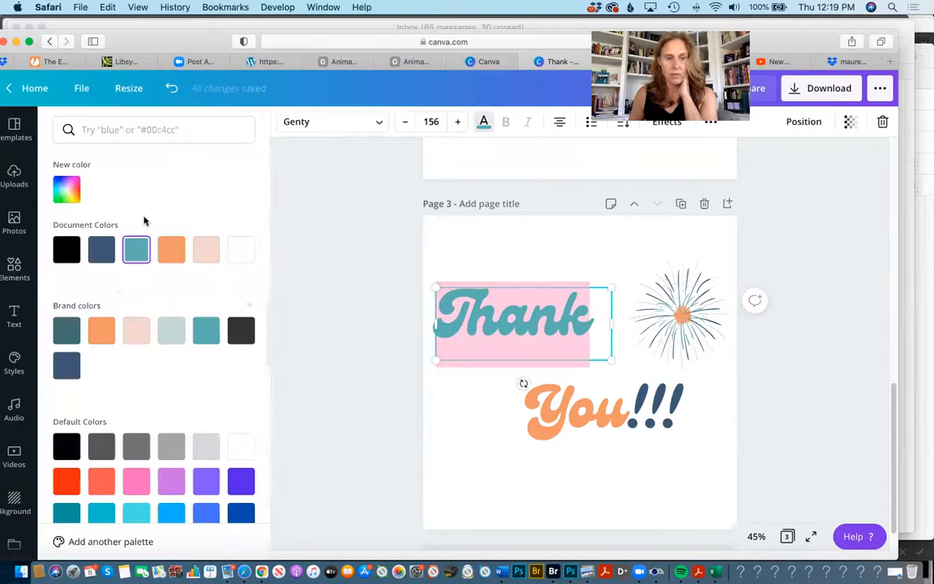
{"action": "left_click", "coordinate": [104, 332]}
Step: On page 3, recolor "You" navy blue and its exclamation marks teal from the brand colors
{"action": "left_click", "coordinate": [524, 387]}
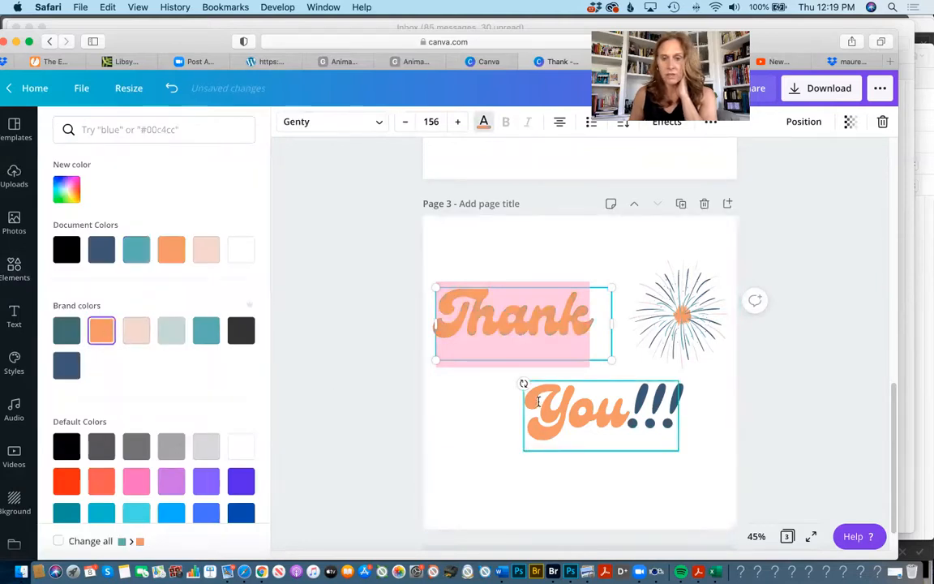
{"action": "mouse_move", "coordinate": [532, 403]}
{"action": "left_mouse_down"}
{"action": "mouse_move", "coordinate": [680, 406]}
{"action": "mouse_move", "coordinate": [530, 406]}
{"action": "left_mouse_up"}
{"action": "left_click", "coordinate": [206, 330]}
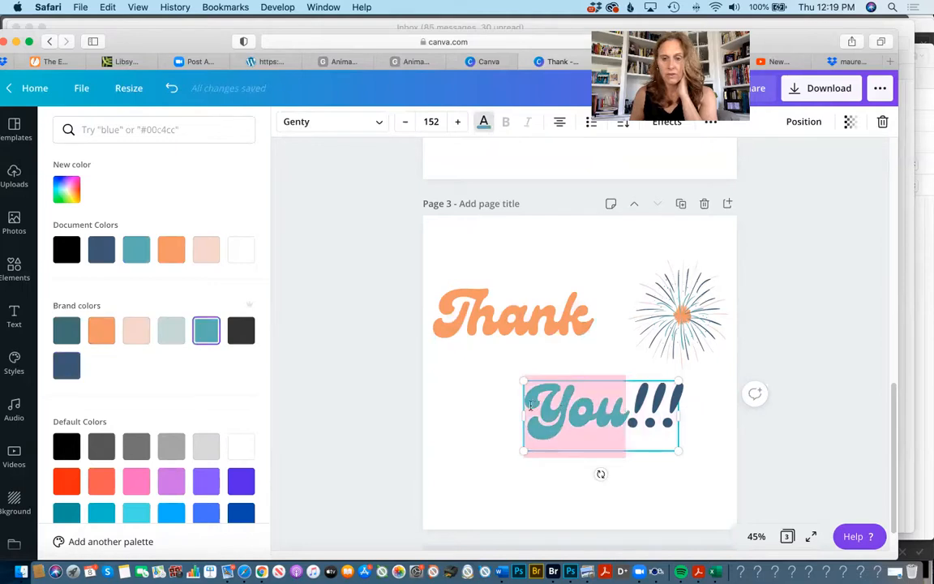
{"action": "left_click", "coordinate": [66, 366]}
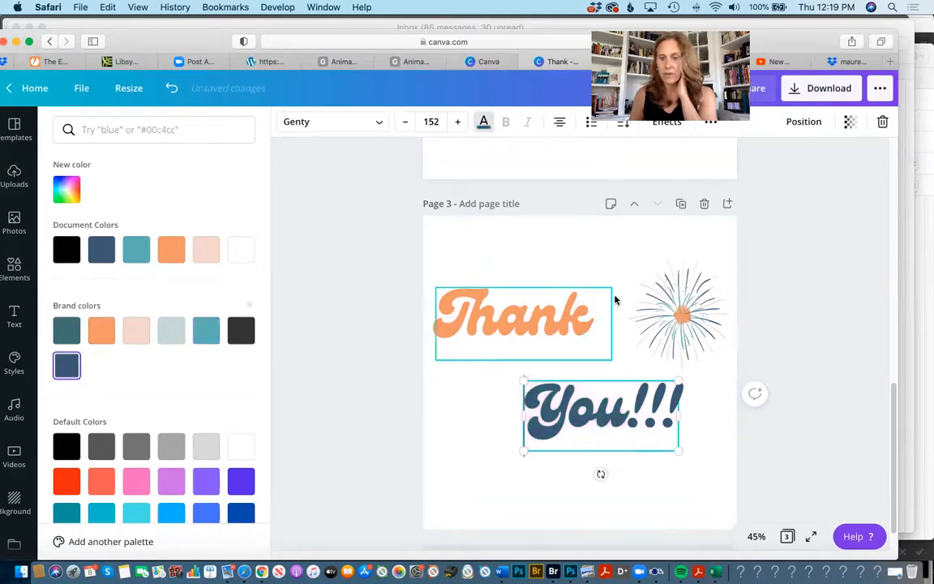
{"action": "left_click", "coordinate": [635, 397]}
{"action": "key", "text": "Left"}
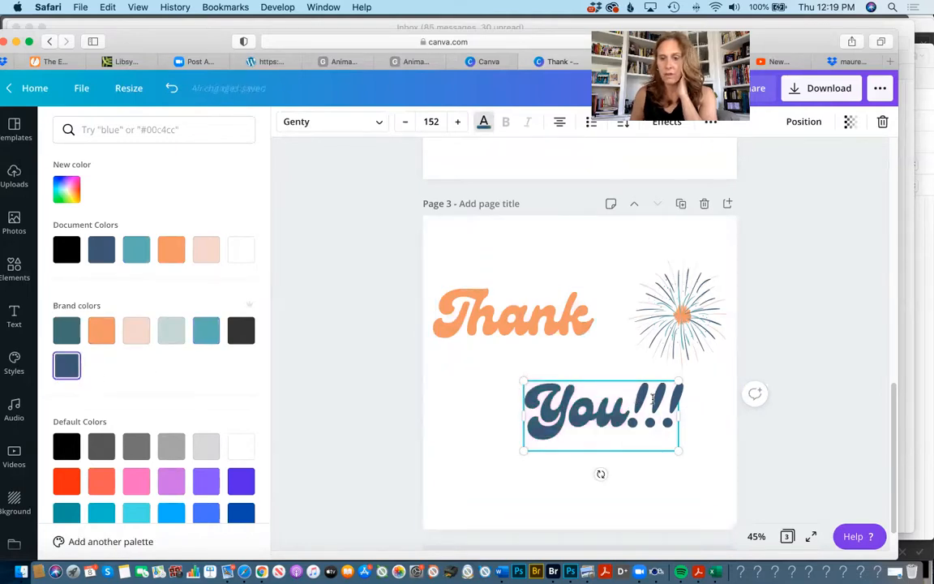
{"action": "key", "text": "shift+End"}
{"action": "left_click", "coordinate": [206, 329]}
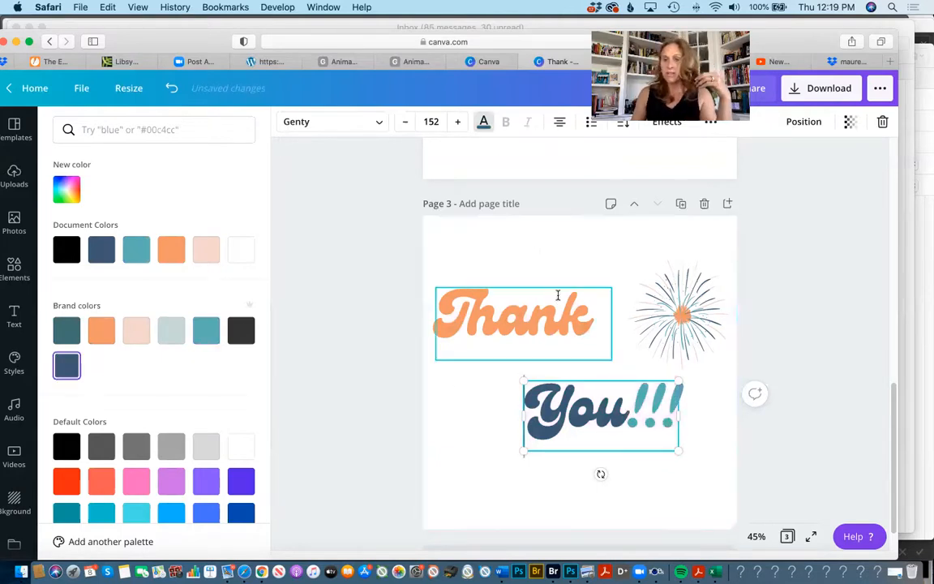
Step: Rename the design "Thank you gif"
{"action": "scroll", "coordinate": [558, 296], "scroll_direction": "up", "scroll_amount": 10}
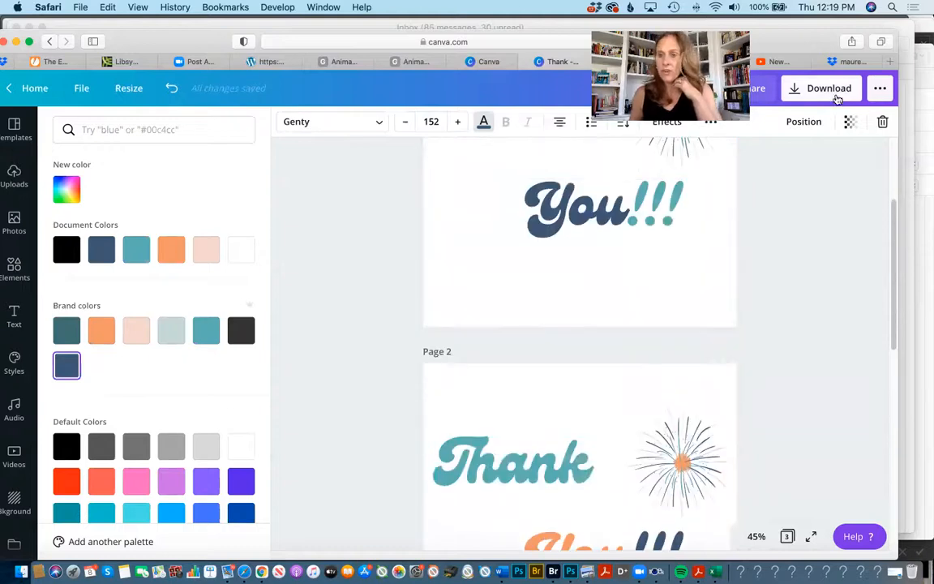
{"action": "left_click", "coordinate": [832, 89]}
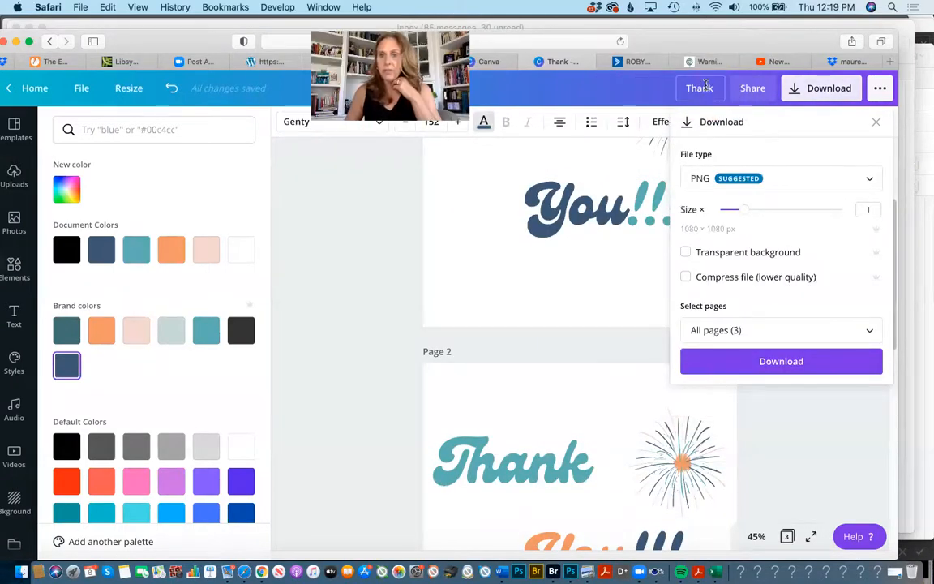
{"action": "left_click", "coordinate": [711, 88]}
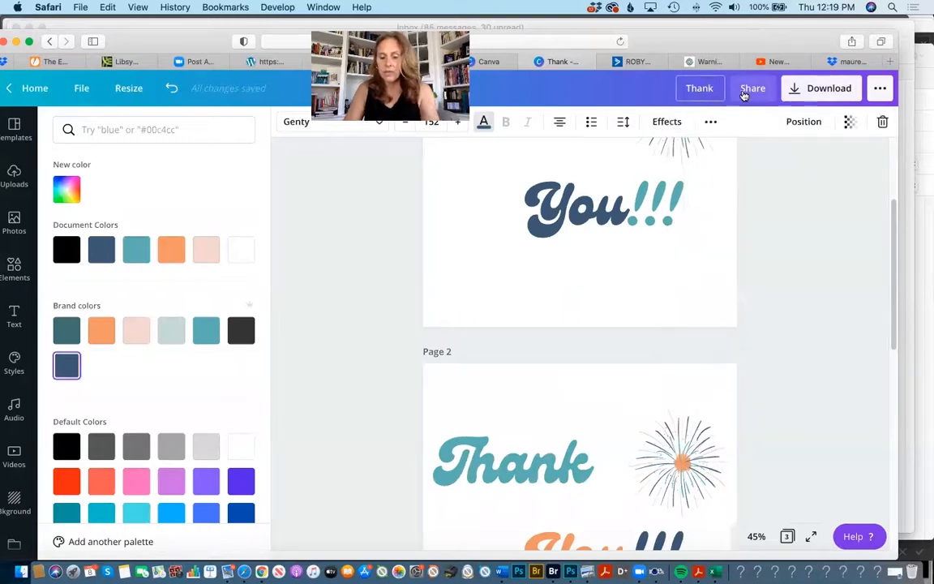
{"action": "type", "text": "you gif"}
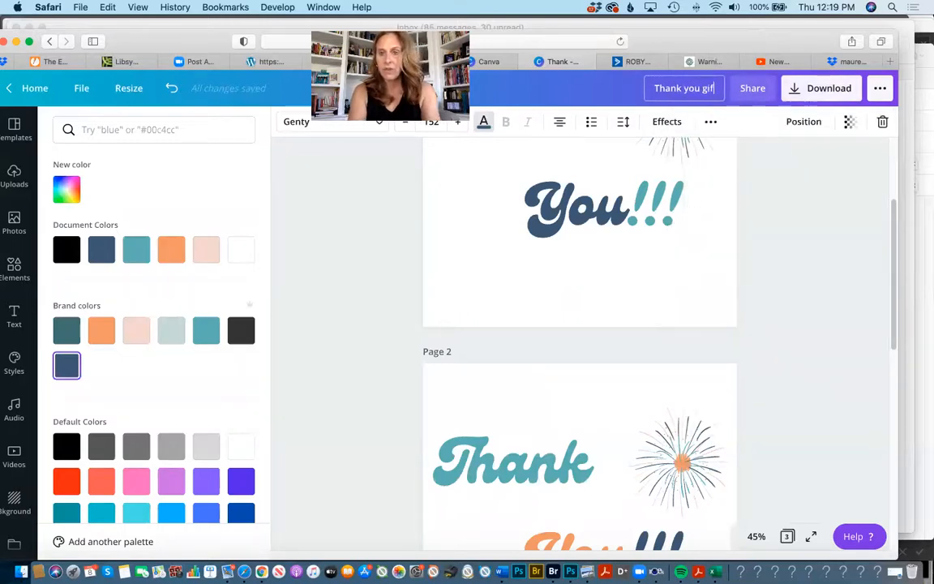
Step: Download all three pages as PNG files with a transparent background and dismiss the saved-design dialog
{"action": "left_click", "coordinate": [826, 90]}
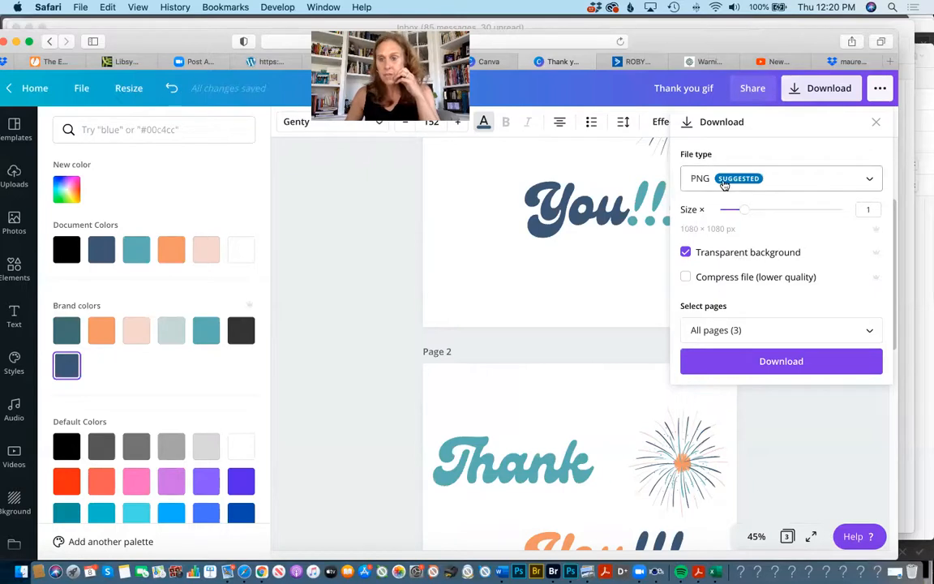
{"action": "left_click", "coordinate": [788, 365]}
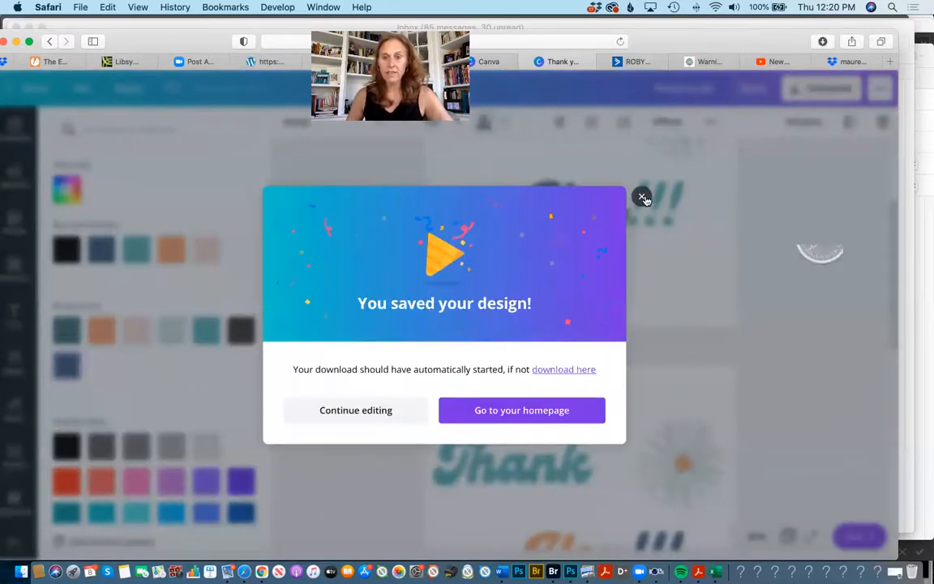
{"action": "left_click", "coordinate": [642, 198]}
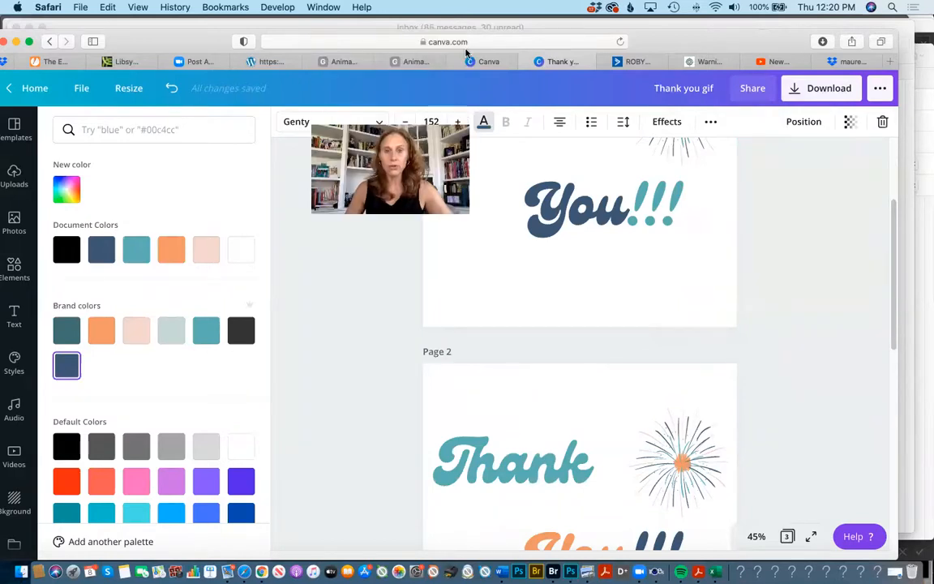
Step: Switch to GIFMaker.me, start an image upload and look through the Downloads folder for the Thank you gif files
{"action": "left_click", "coordinate": [412, 63]}
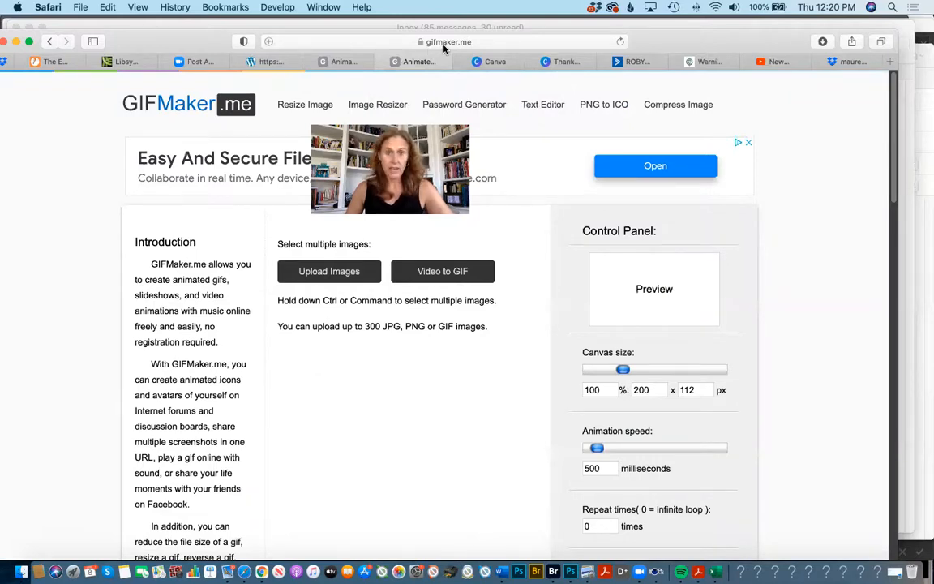
{"action": "left_click", "coordinate": [339, 273]}
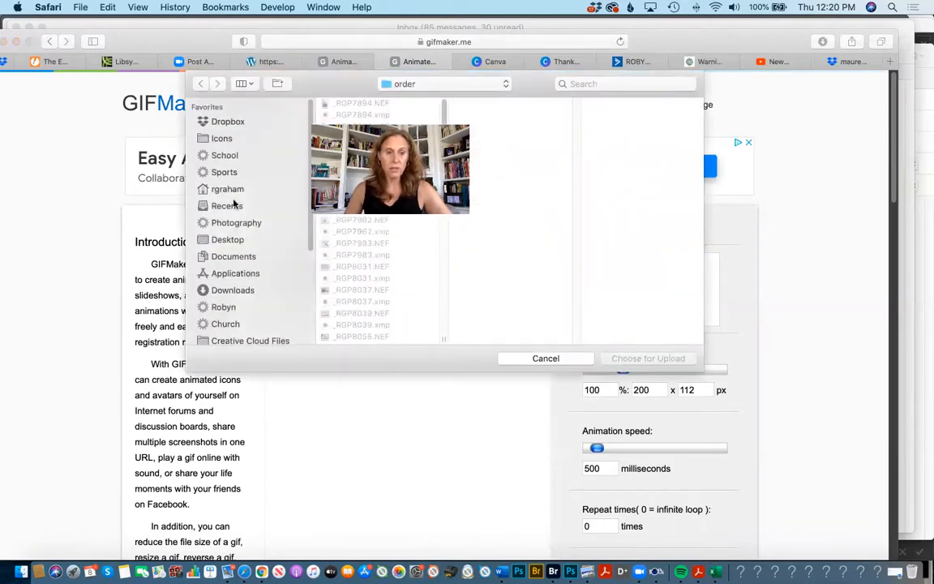
{"action": "left_click", "coordinate": [233, 291]}
{"action": "scroll", "coordinate": [362, 272], "scroll_direction": "up", "scroll_amount": 3}
{"action": "scroll", "coordinate": [357, 288], "scroll_direction": "down", "scroll_amount": 10}
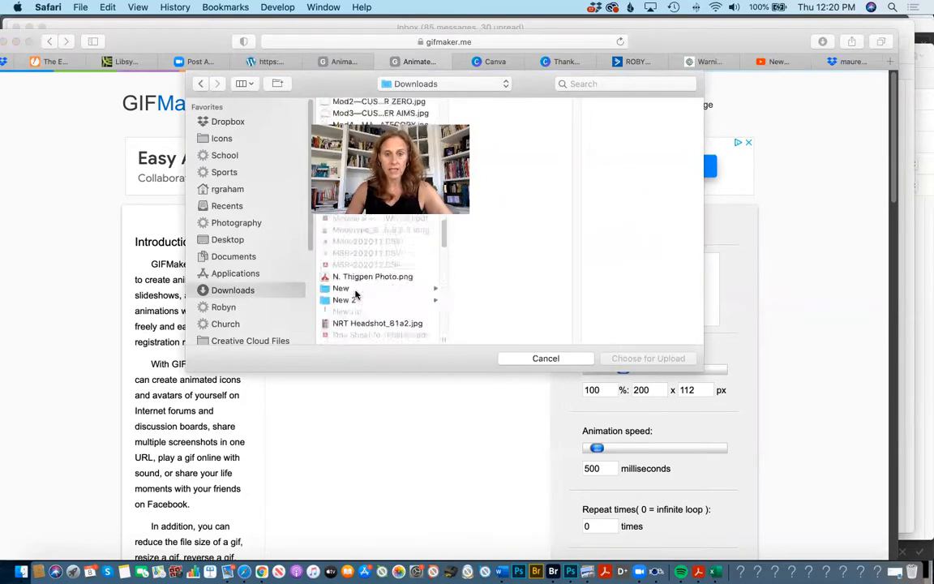
{"action": "scroll", "coordinate": [357, 292], "scroll_direction": "down", "scroll_amount": 3}
{"action": "scroll", "coordinate": [357, 292], "scroll_direction": "up", "scroll_amount": 2}
{"action": "scroll", "coordinate": [357, 292], "scroll_direction": "down", "scroll_amount": 6}
{"action": "scroll", "coordinate": [357, 292], "scroll_direction": "up", "scroll_amount": 2}
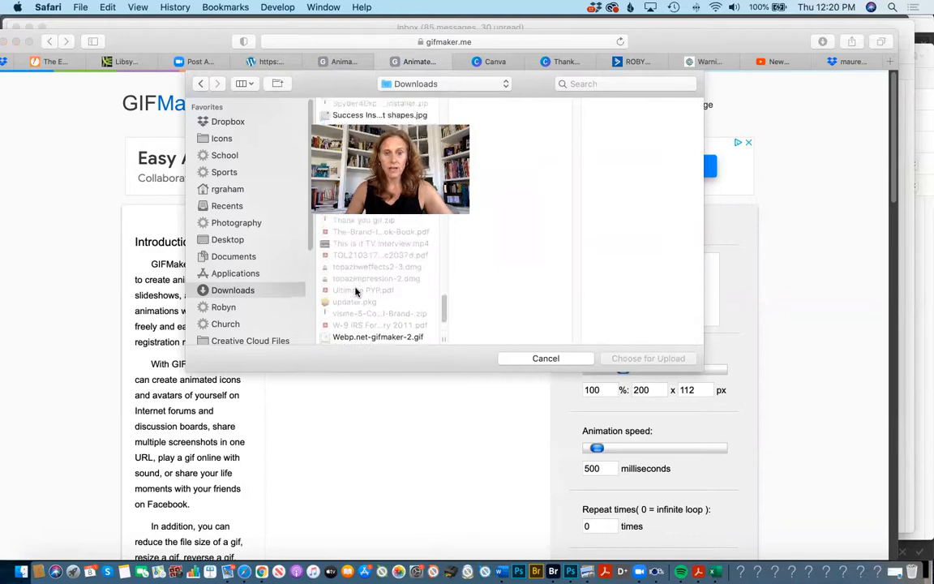
{"action": "scroll", "coordinate": [357, 292], "scroll_direction": "up", "scroll_amount": 3}
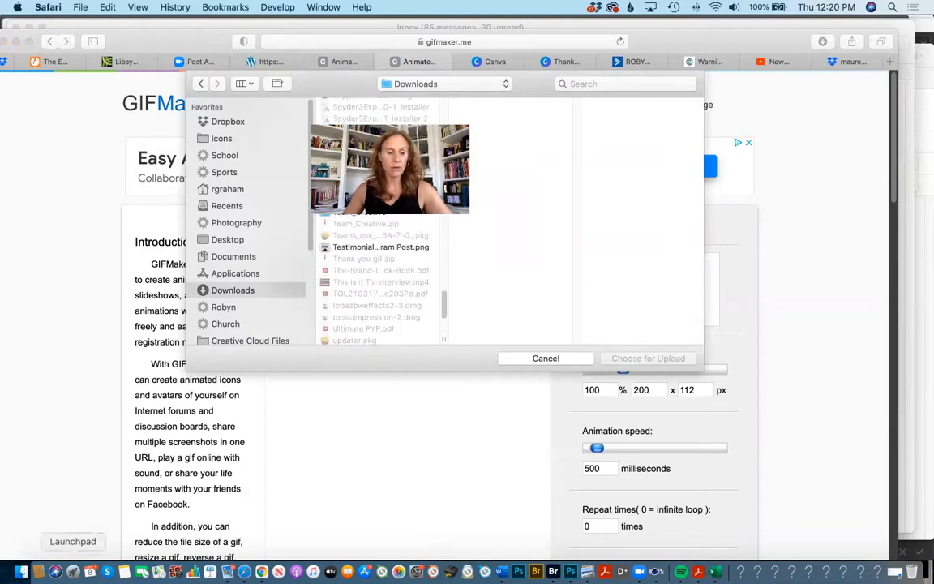
Step: Switch to Finder, unzip Thank you gif.zip in Downloads, expand the extracted folder and minimize the Finder window
{"action": "left_click", "coordinate": [21, 571]}
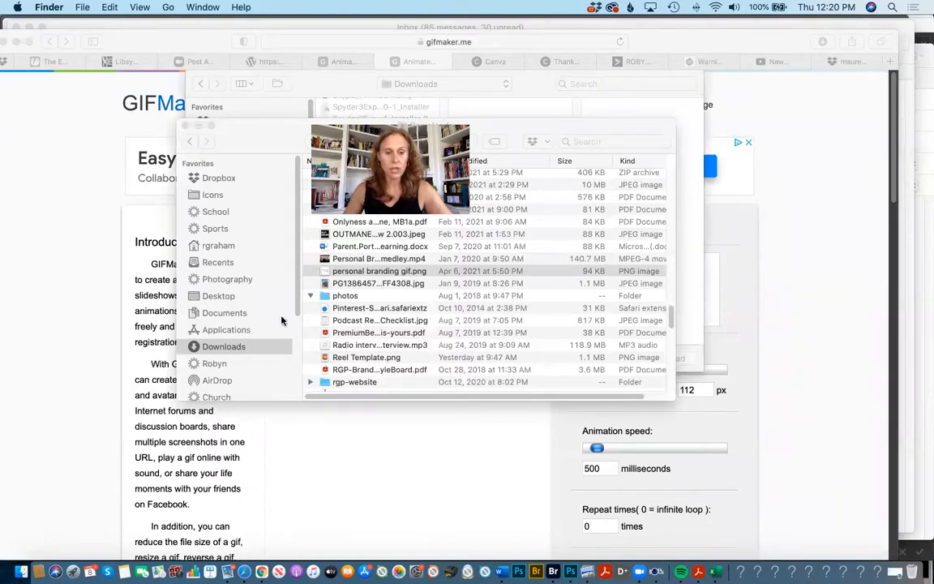
{"action": "scroll", "coordinate": [377, 339], "scroll_direction": "down", "scroll_amount": 10}
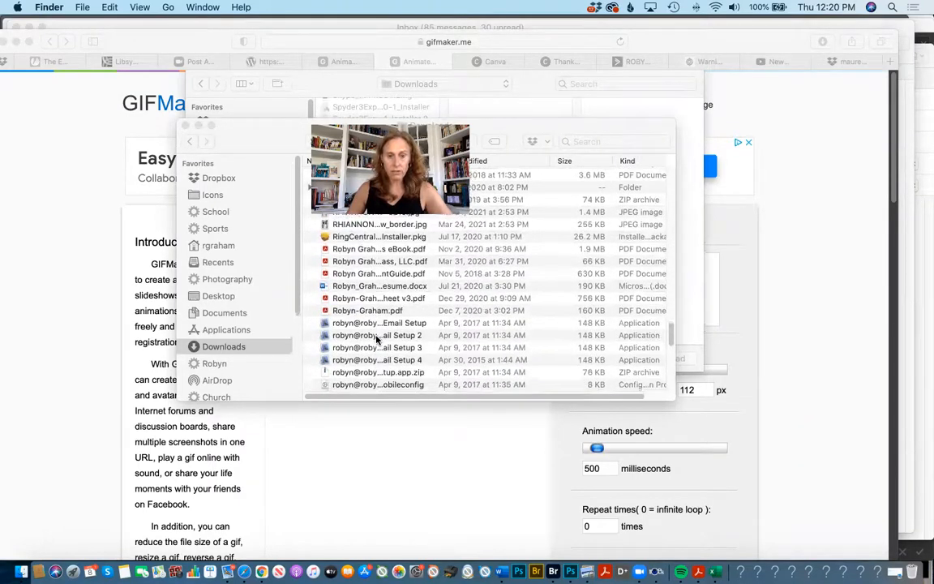
{"action": "scroll", "coordinate": [377, 340], "scroll_direction": "down", "scroll_amount": 6}
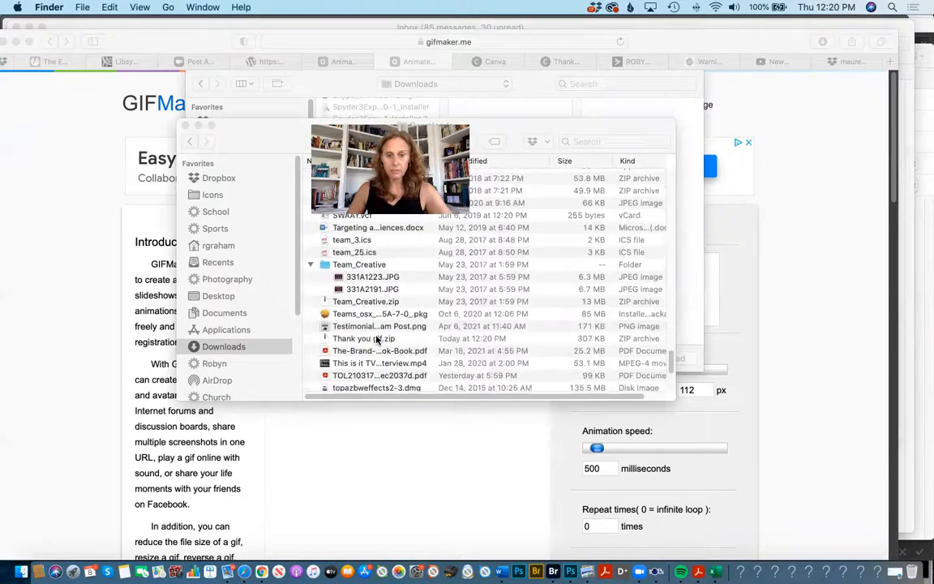
{"action": "scroll", "coordinate": [376, 337], "scroll_direction": "down", "scroll_amount": 1}
{"action": "left_click", "coordinate": [376, 338]}
{"action": "left_click_drag", "start_coordinate": [354, 327], "coordinate": [352, 321]}
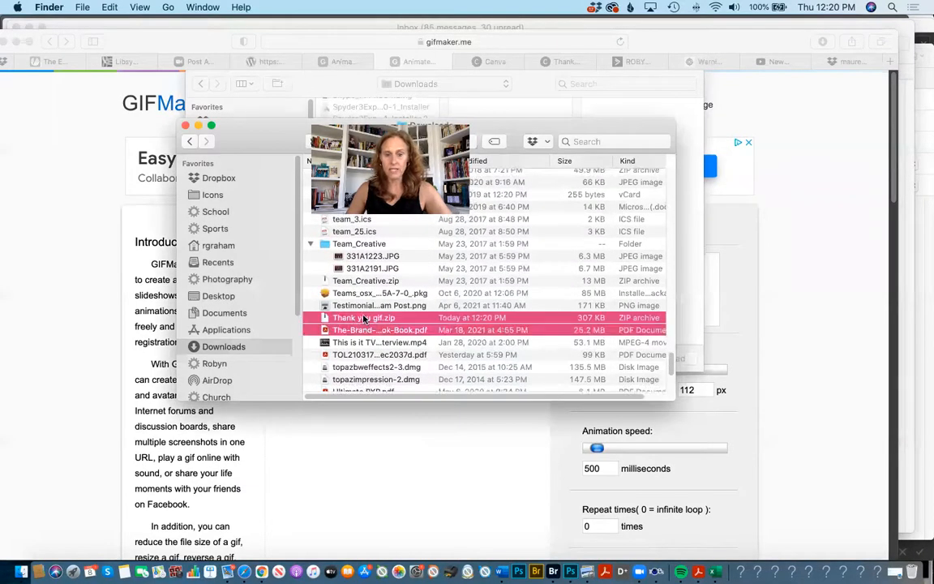
{"action": "left_click", "coordinate": [374, 320]}
{"action": "double_click", "coordinate": [374, 320]}
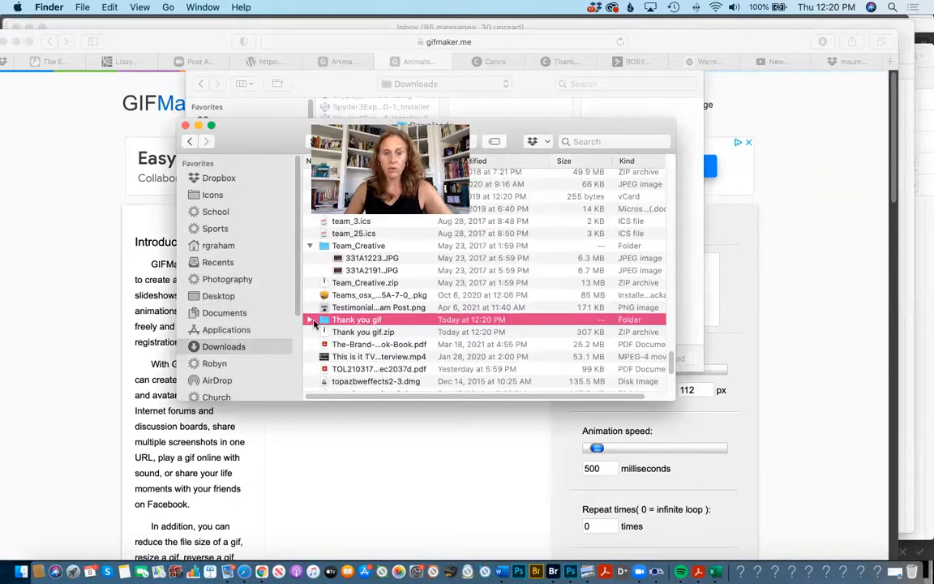
{"action": "left_click", "coordinate": [310, 320]}
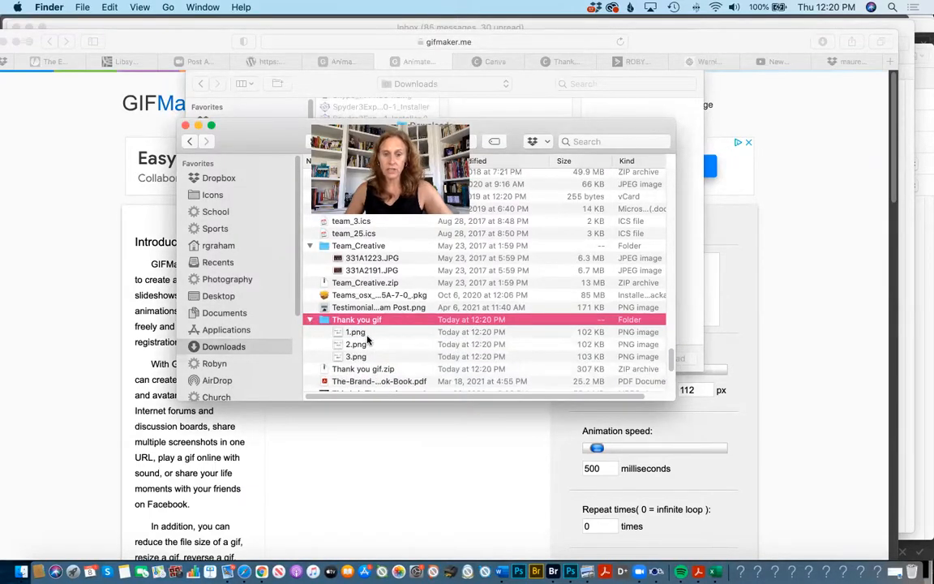
{"action": "left_click", "coordinate": [198, 128]}
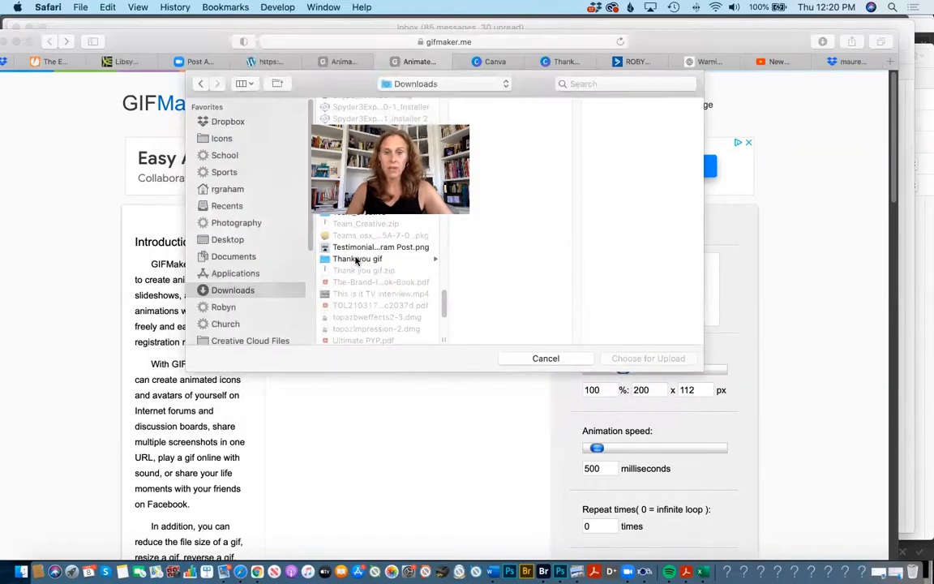
Step: Upload 1.png, 2.png and 3.png from the Thank you gif folder to GIFMaker.me
{"action": "left_click", "coordinate": [428, 261]}
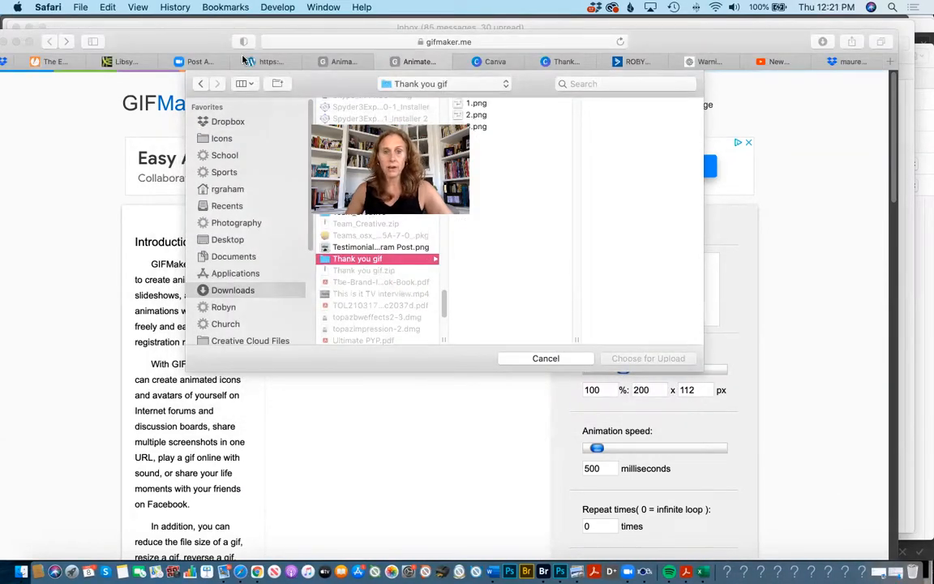
{"action": "left_click", "coordinate": [474, 103]}
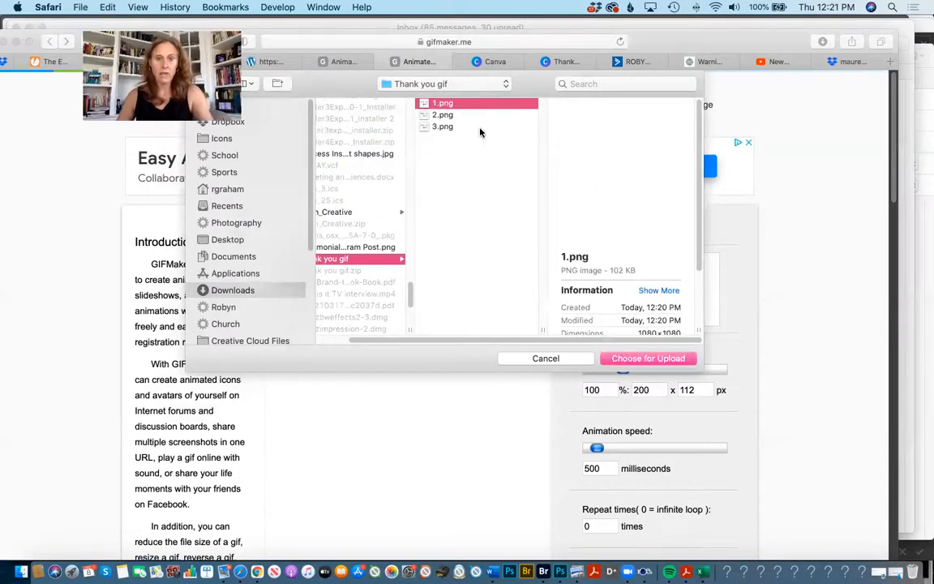
{"action": "left_click", "coordinate": [443, 127], "text": "shift"}
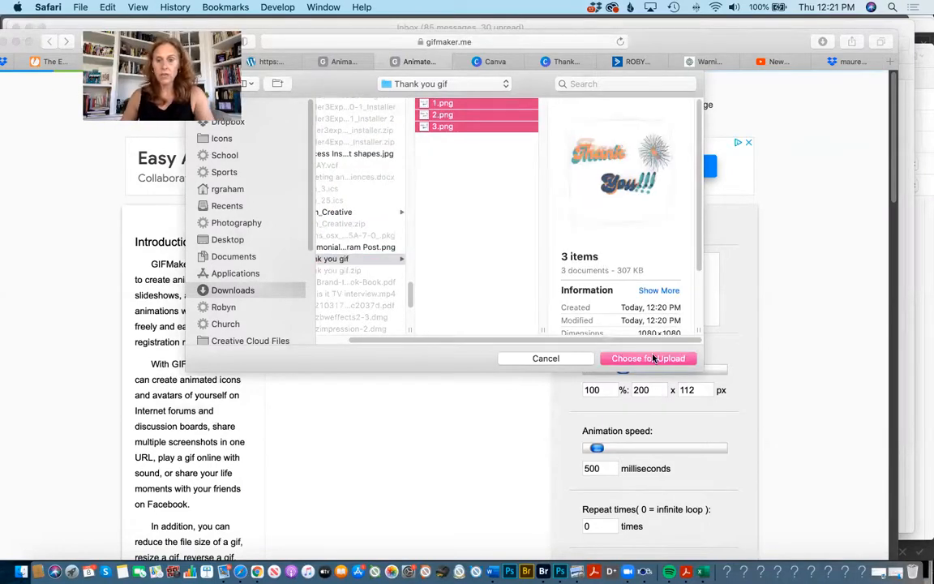
{"action": "left_click", "coordinate": [648, 358]}
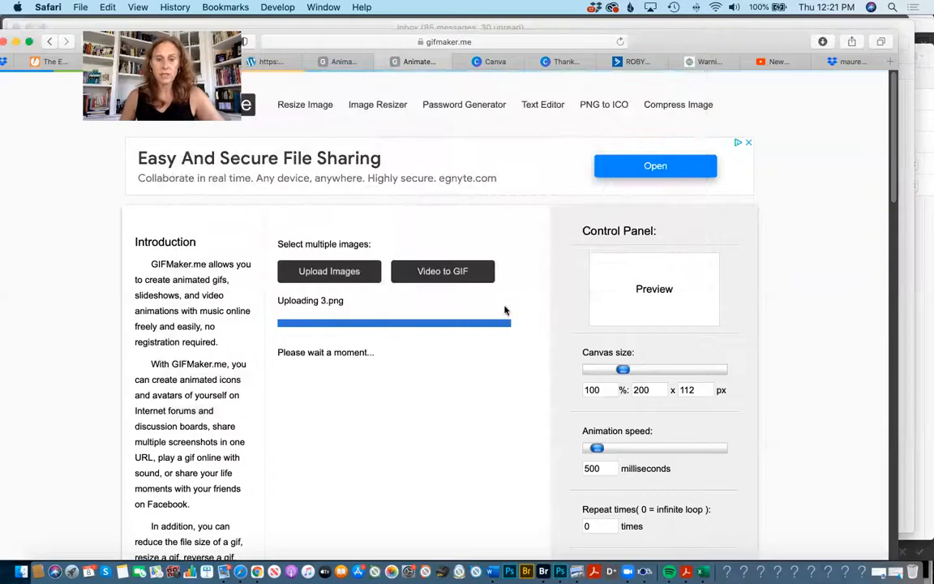
Step: Set the animation speed to 300 milliseconds
{"action": "scroll", "coordinate": [430, 382], "scroll_direction": "down", "scroll_amount": 3}
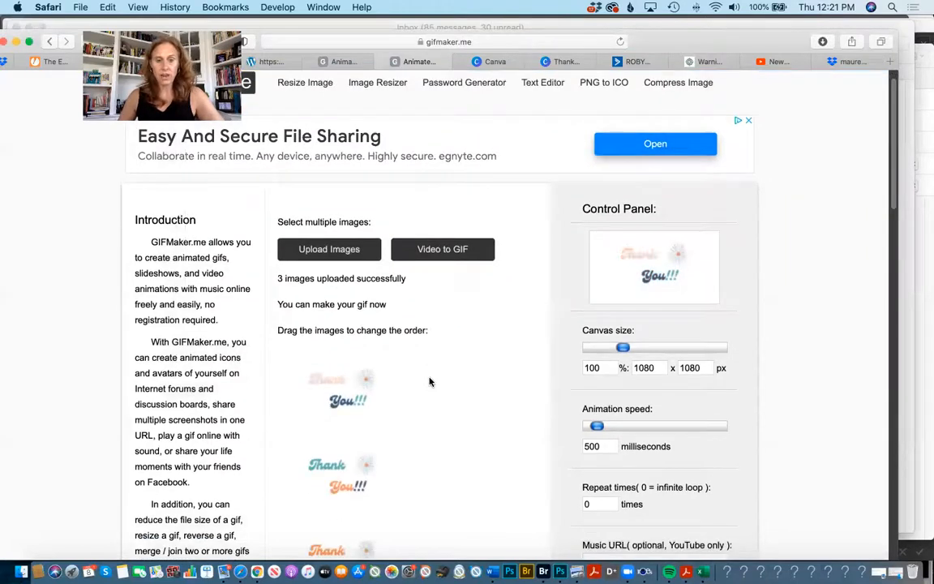
{"action": "scroll", "coordinate": [431, 381], "scroll_direction": "down", "scroll_amount": 1}
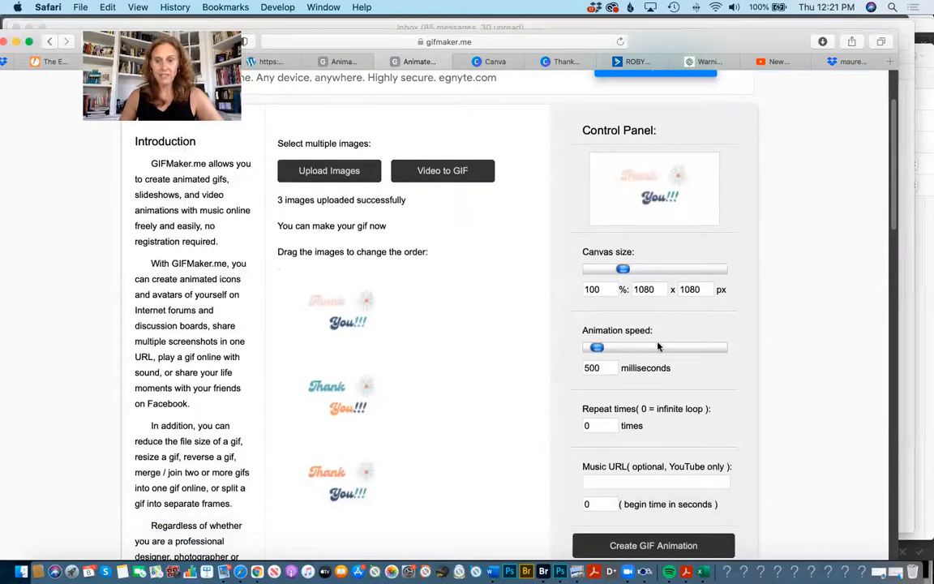
{"action": "scroll", "coordinate": [658, 346], "scroll_direction": "down", "scroll_amount": 1}
{"action": "left_click_drag", "start_coordinate": [599, 322], "coordinate": [593, 328]}
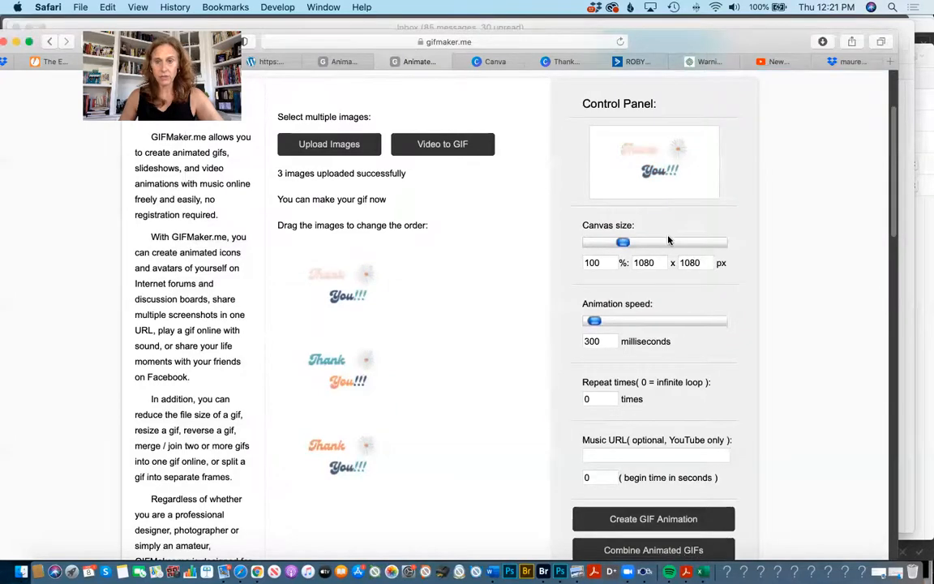
Step: Create the GIF animation from the three uploaded images
{"action": "scroll", "coordinate": [669, 240], "scroll_direction": "down", "scroll_amount": 1}
{"action": "scroll", "coordinate": [657, 276], "scroll_direction": "down", "scroll_amount": 5}
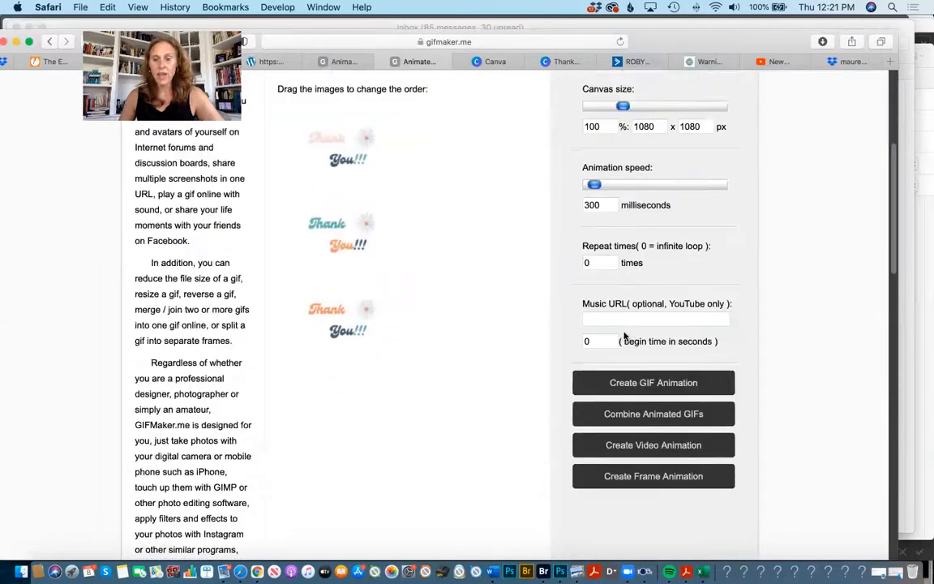
{"action": "left_click", "coordinate": [636, 291]}
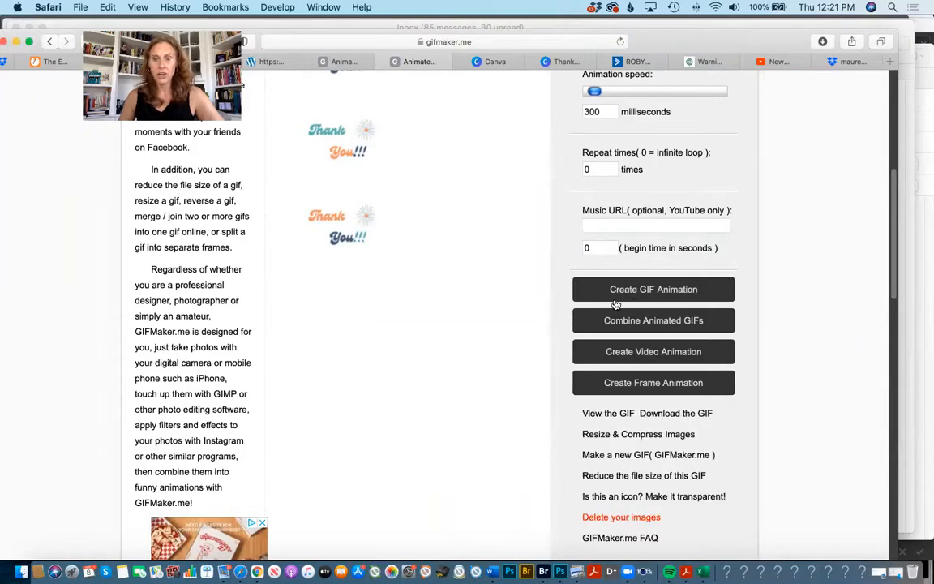
Step: Download the finished GIF and open the downloaded file in Preview
{"action": "scroll", "coordinate": [615, 305], "scroll_direction": "up", "scroll_amount": 5}
{"action": "scroll", "coordinate": [624, 349], "scroll_direction": "down", "scroll_amount": 3}
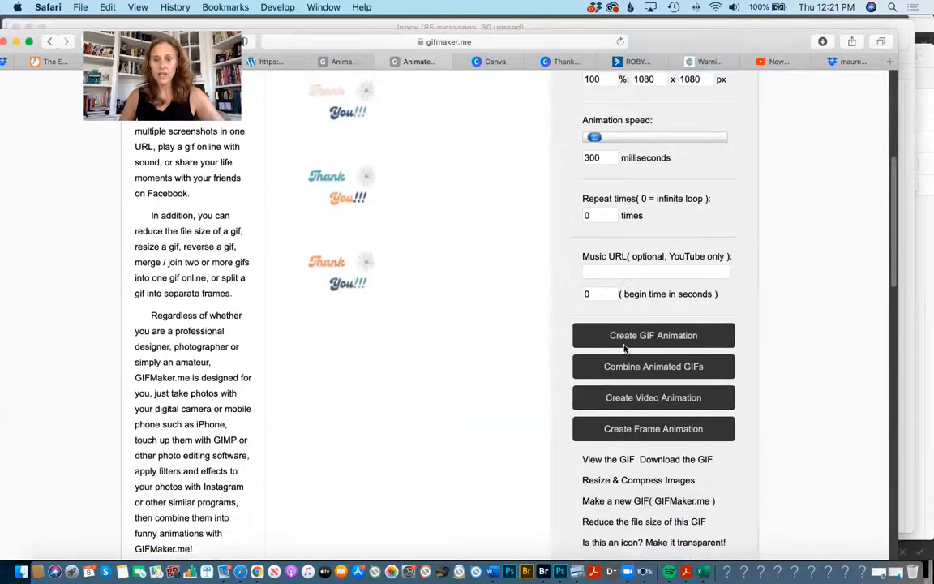
{"action": "scroll", "coordinate": [624, 349], "scroll_direction": "down", "scroll_amount": 1}
{"action": "left_click", "coordinate": [680, 448]}
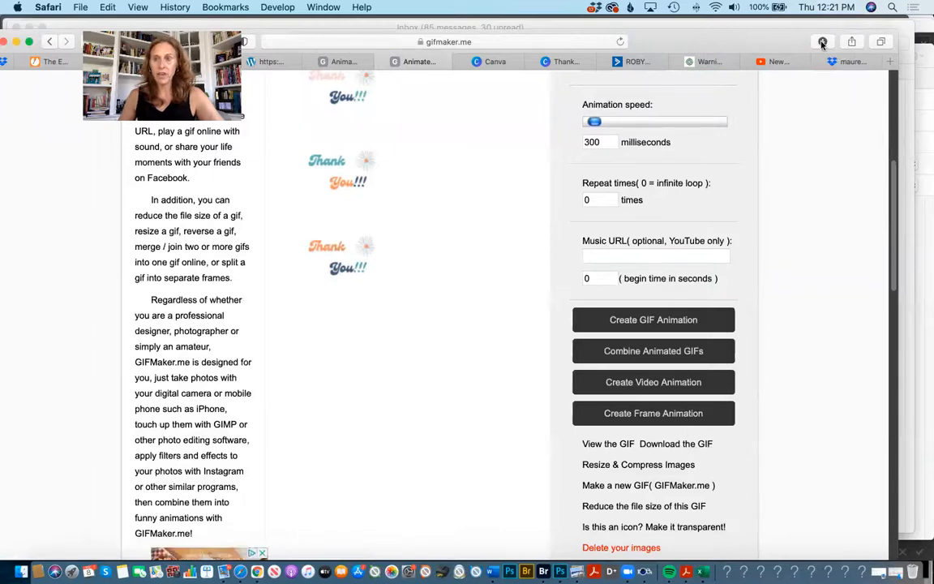
{"action": "left_click", "coordinate": [822, 42]}
{"action": "double_click", "coordinate": [728, 95]}
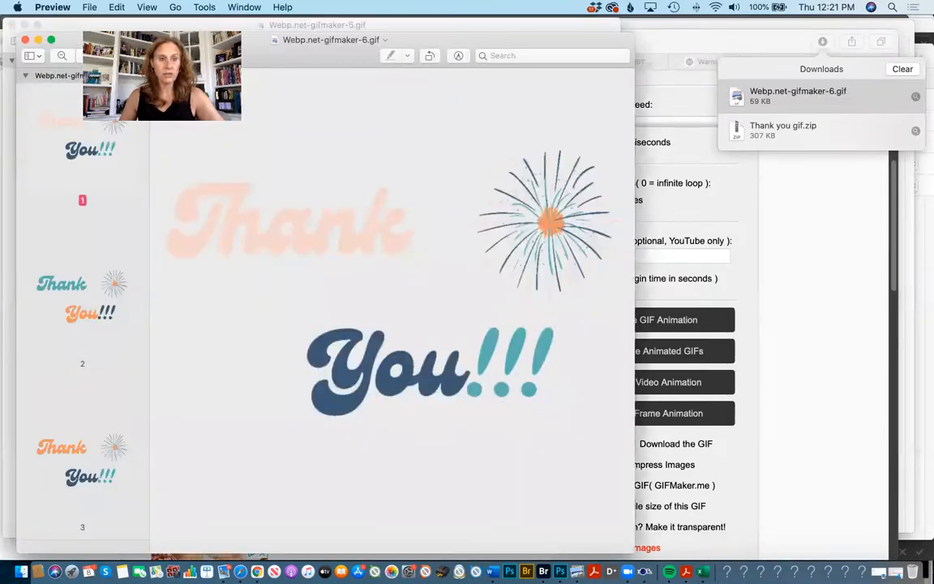
{"action": "left_click", "coordinate": [89, 7]}
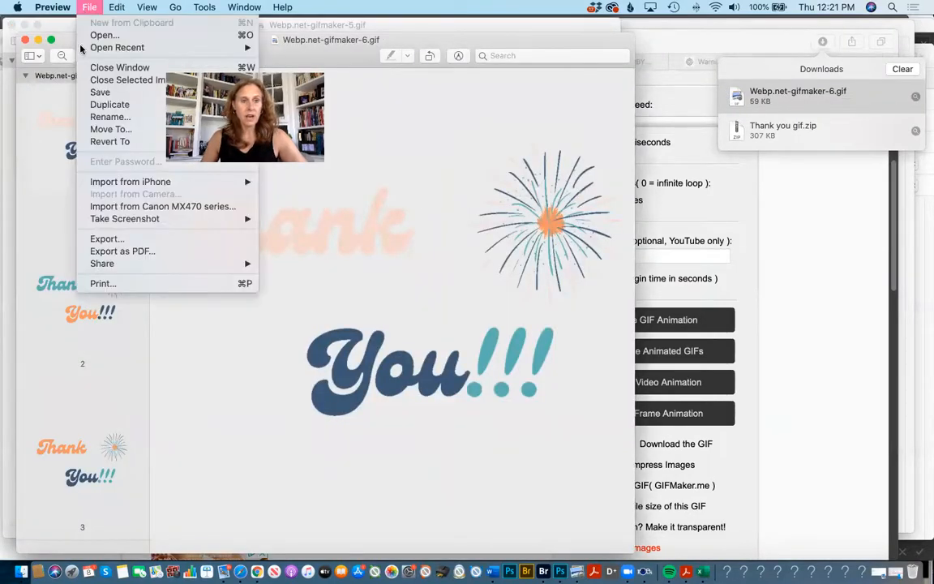
{"action": "left_click", "coordinate": [104, 239]}
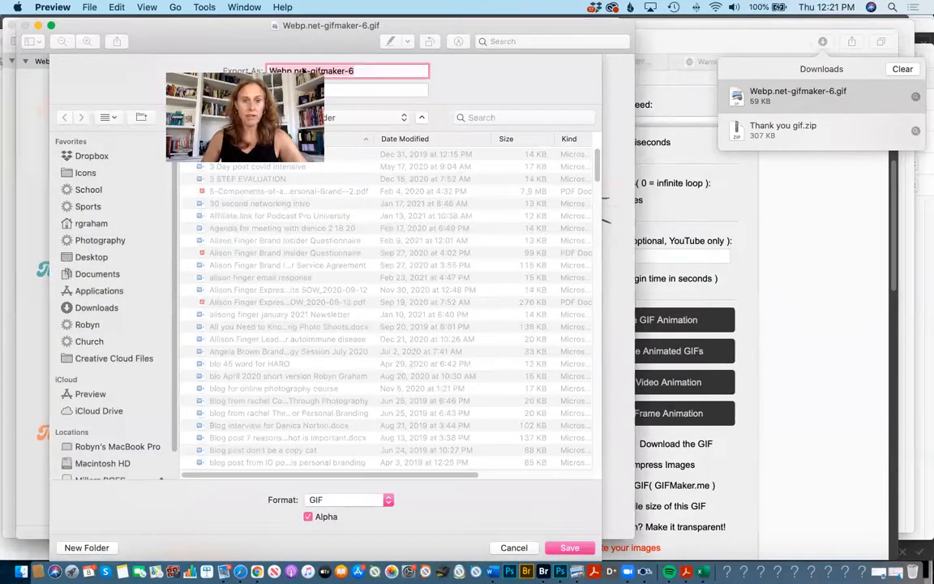
{"action": "left_click", "coordinate": [403, 119]}
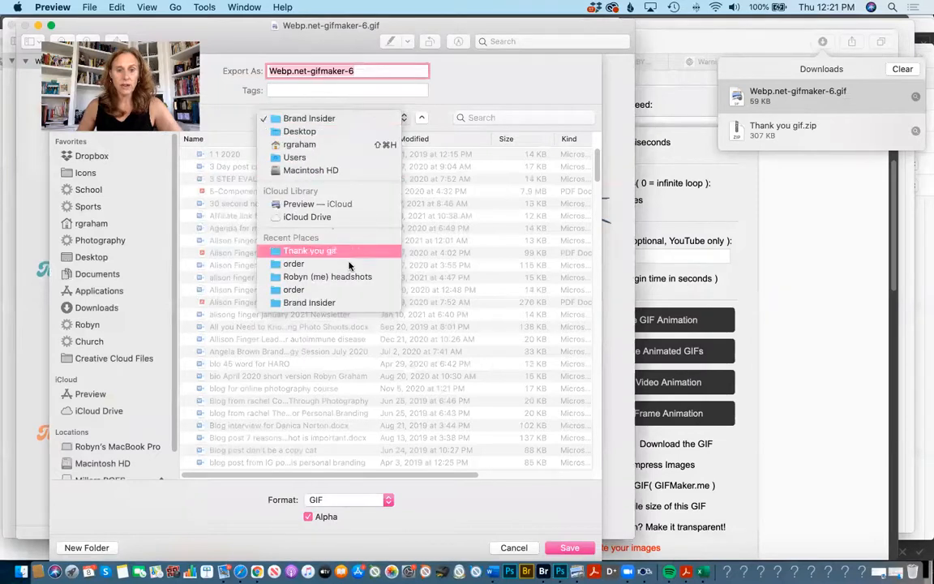
{"action": "left_click", "coordinate": [301, 146]}
{"action": "left_click", "coordinate": [509, 548]}
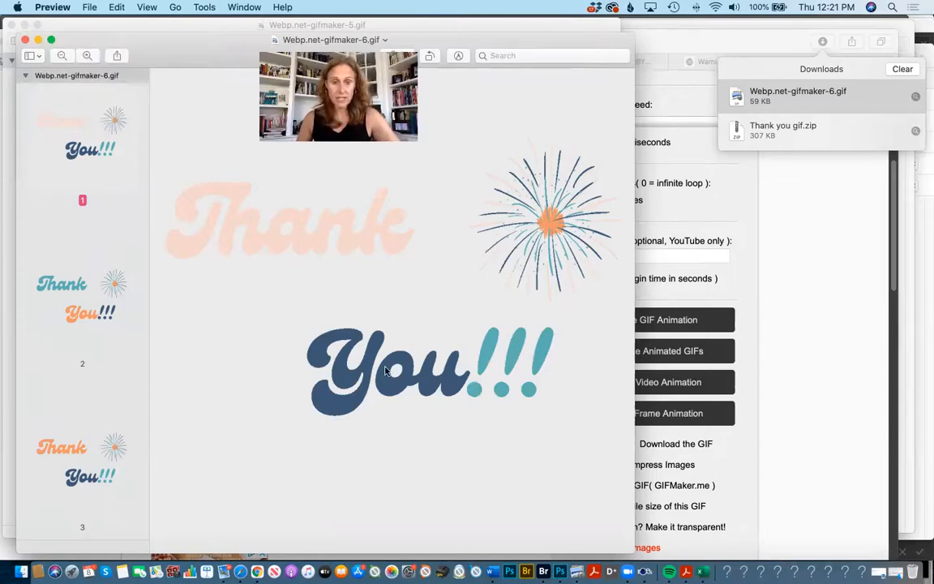
Step: Close the Webp.net-gifmaker-6.gif and Webp.net-gifmaker-5.gif windows in Preview
{"action": "left_click", "coordinate": [24, 40]}
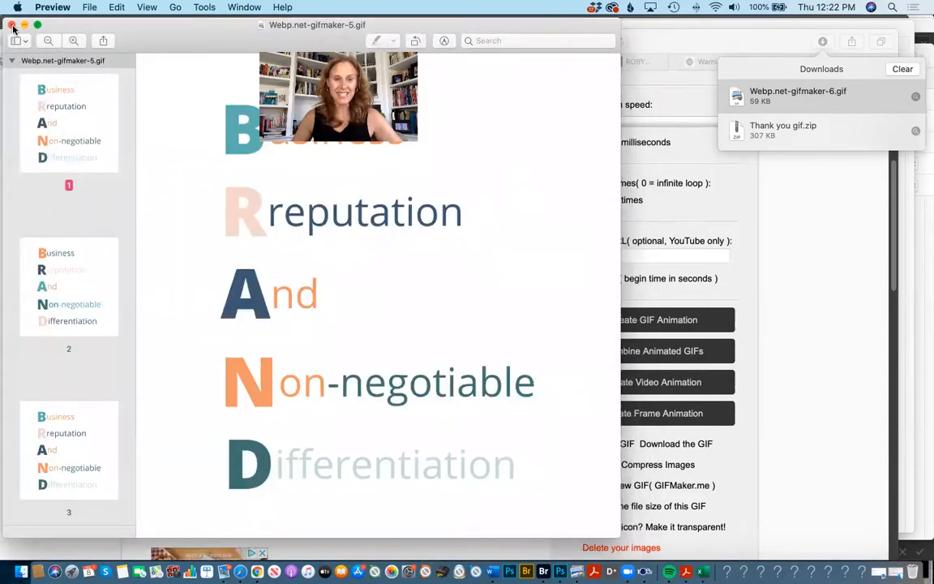
{"action": "left_click", "coordinate": [13, 26]}
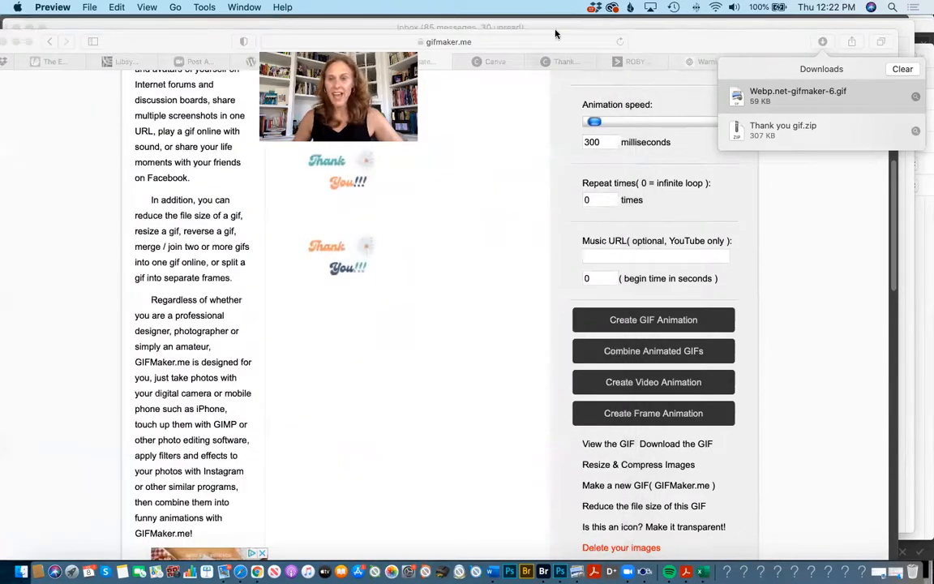